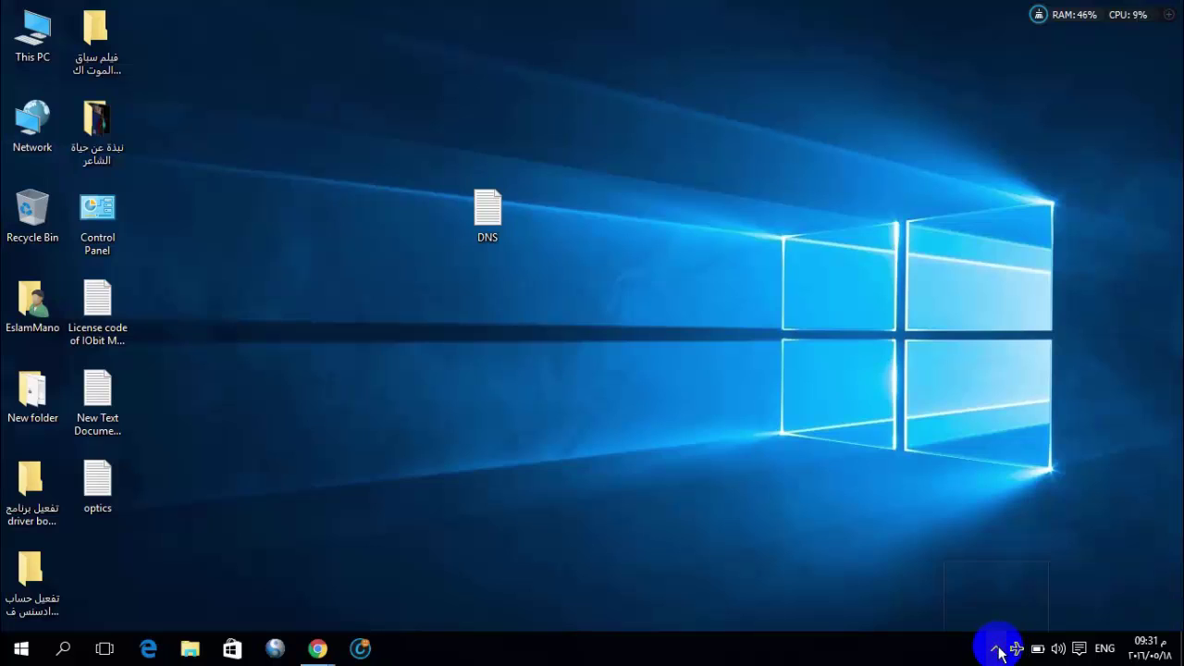
Glance at the hidden background app icons in the tray and dismiss them
left_click(995, 650)
left_click(724, 325)
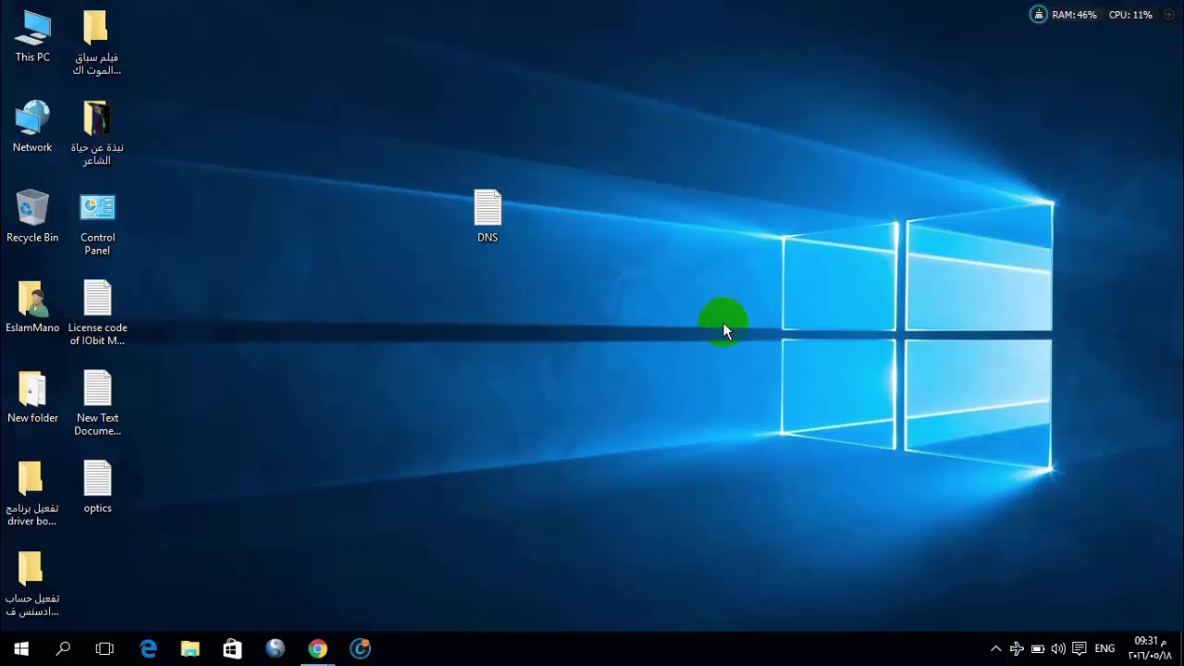
left_click(650, 381)
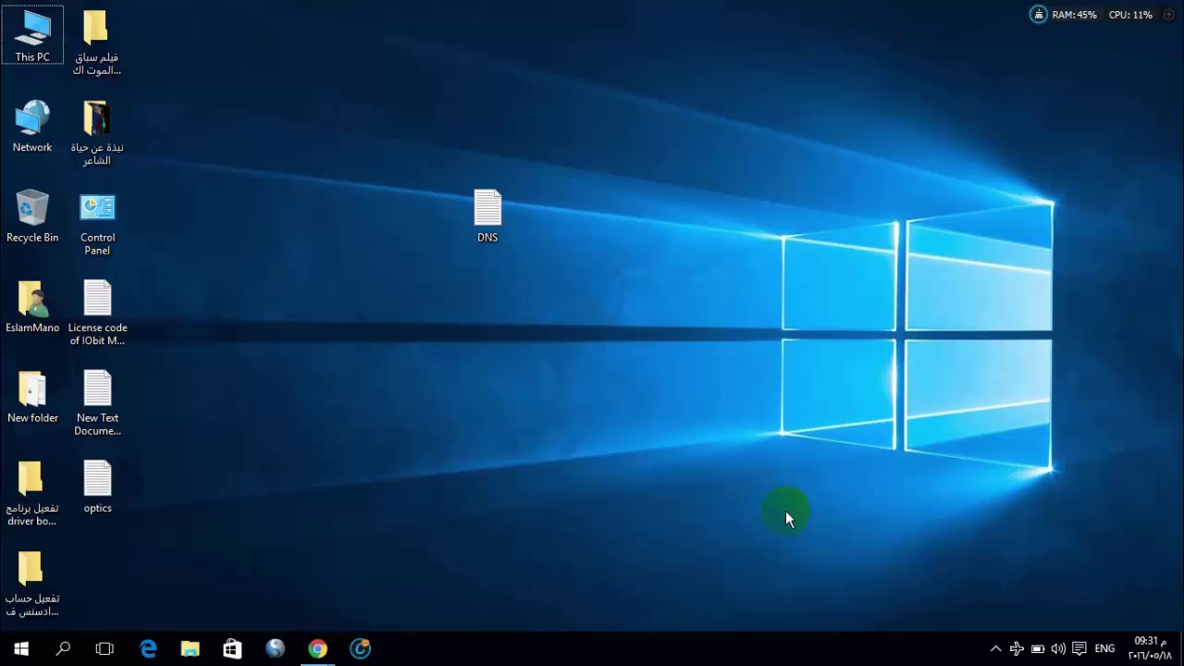
Open the DNS notes file, highlight the OpenDNS Family Shield entry, then close the notes
double_click(485, 209)
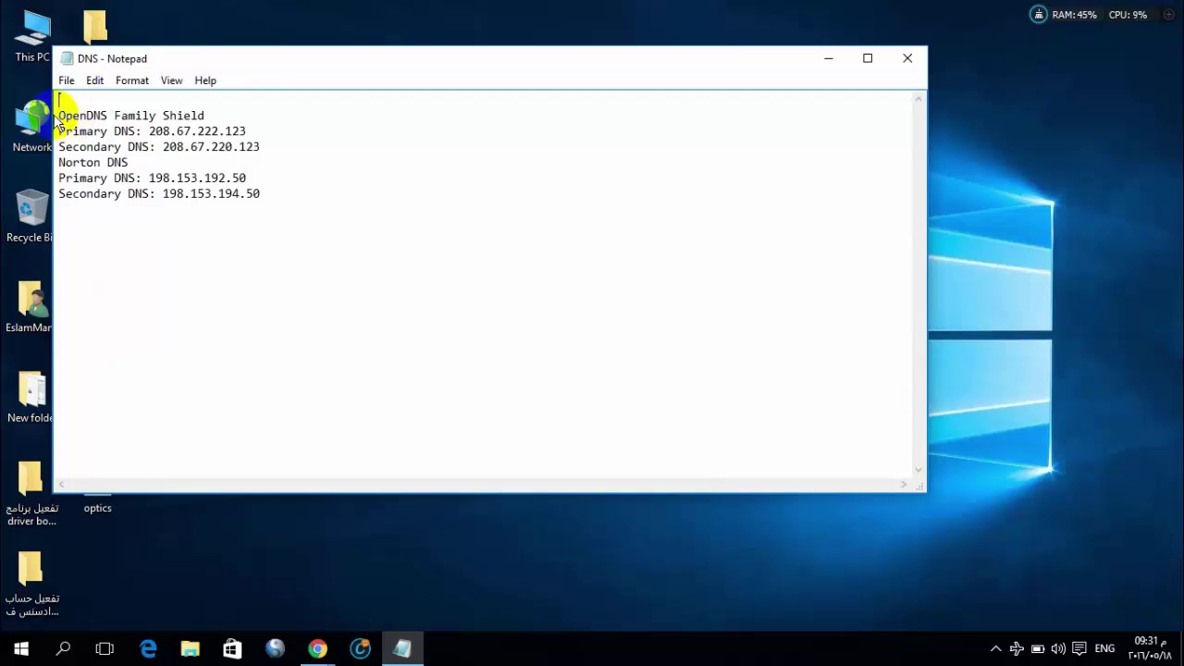
left_click_drag(59, 116, 215, 116)
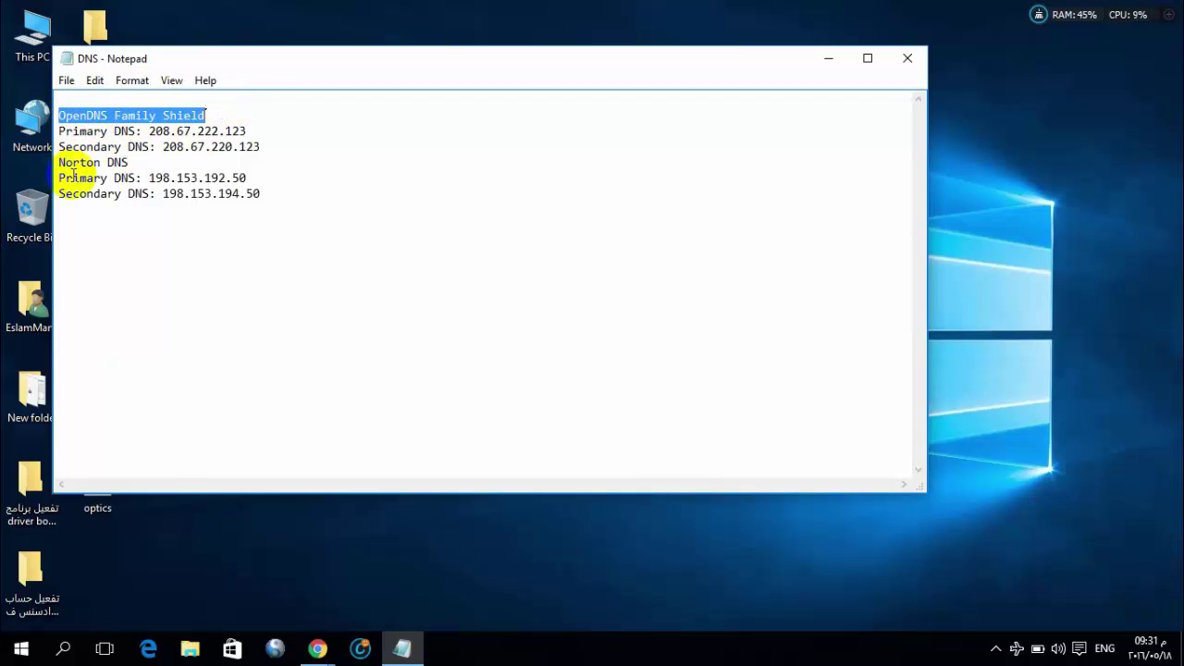
left_click_drag(58, 162, 130, 161)
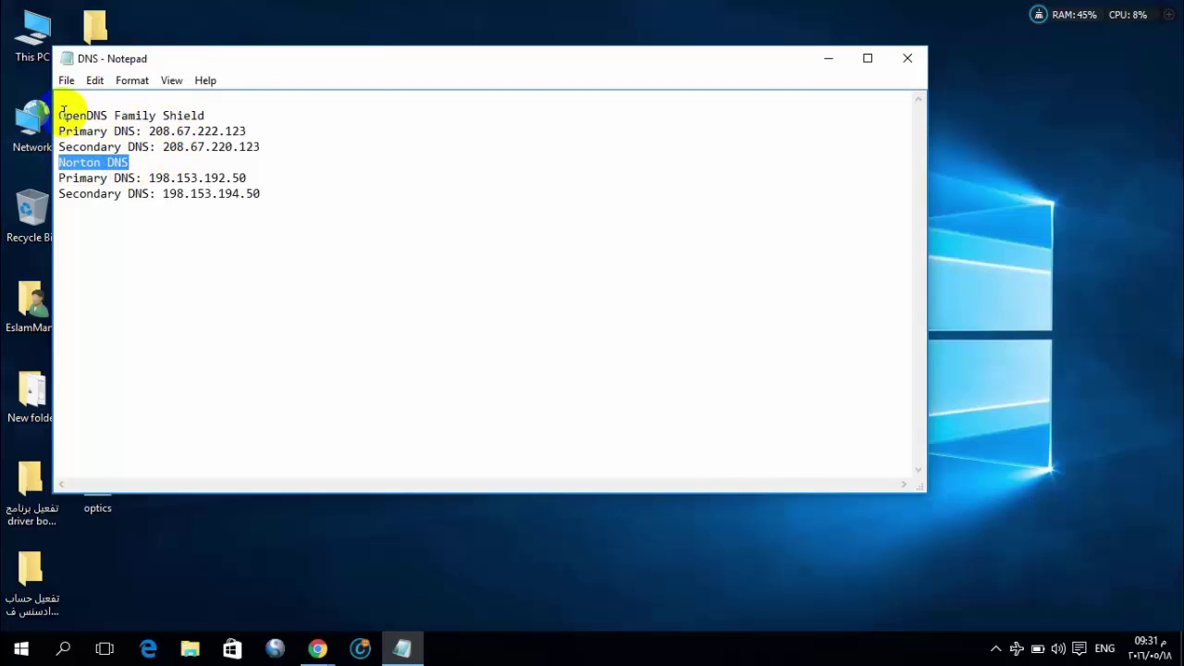
left_click_drag(58, 115, 213, 109)
left_click(213, 110)
key("shift+Home")
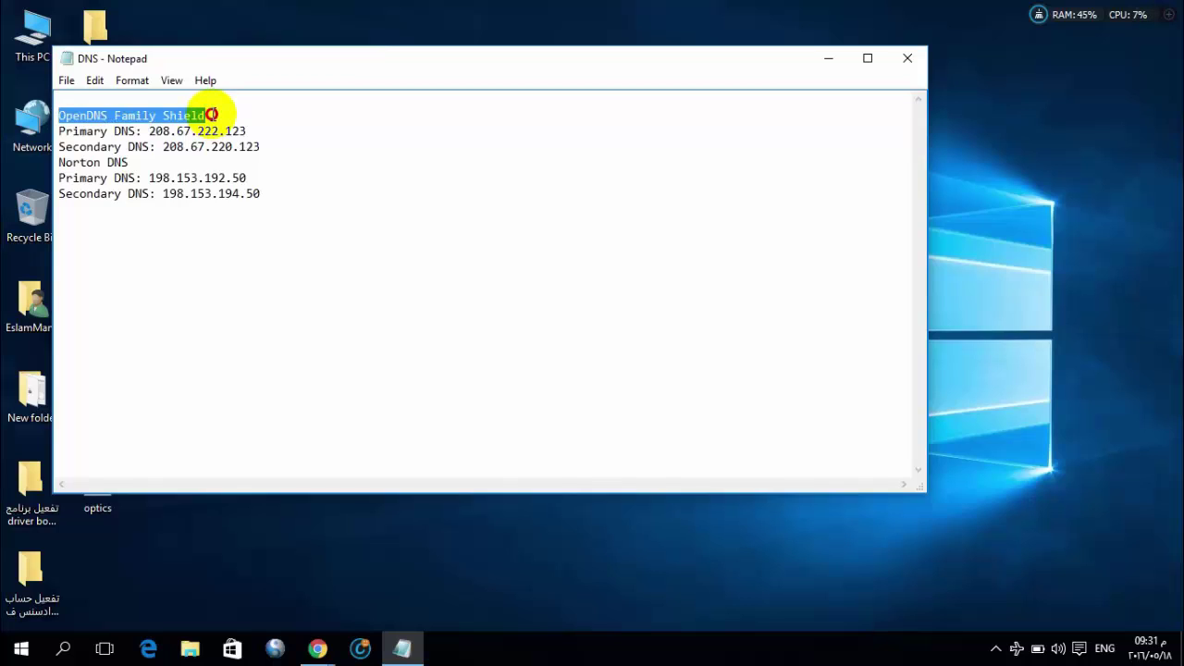
left_click(212, 114)
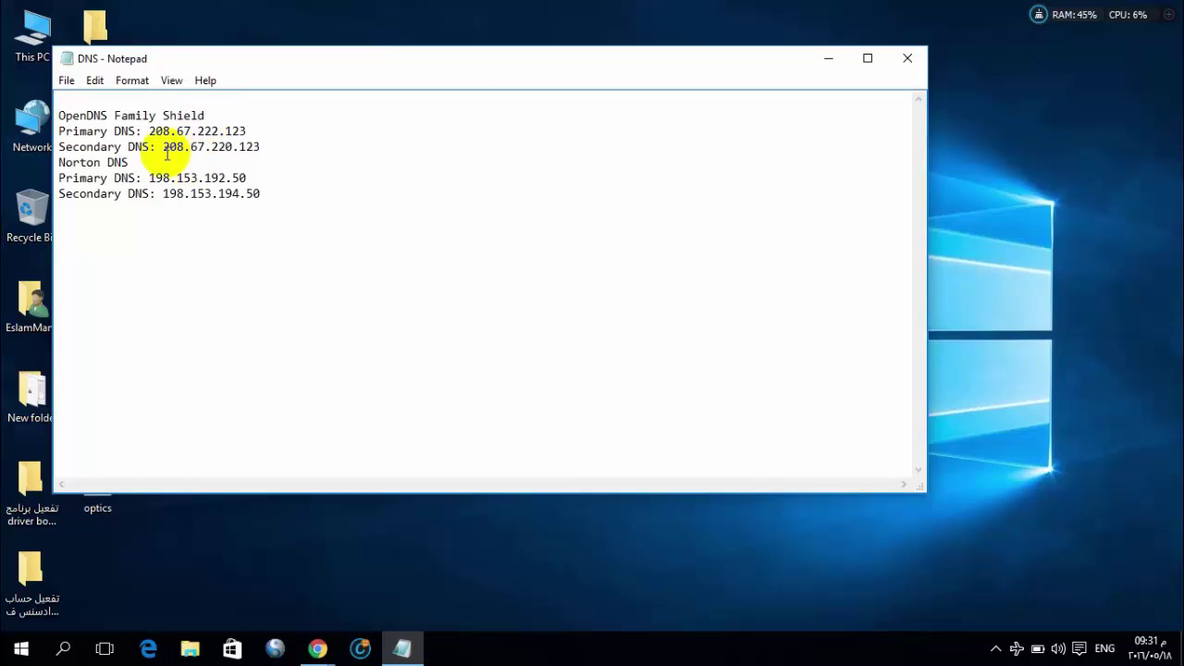
left_click(907, 60)
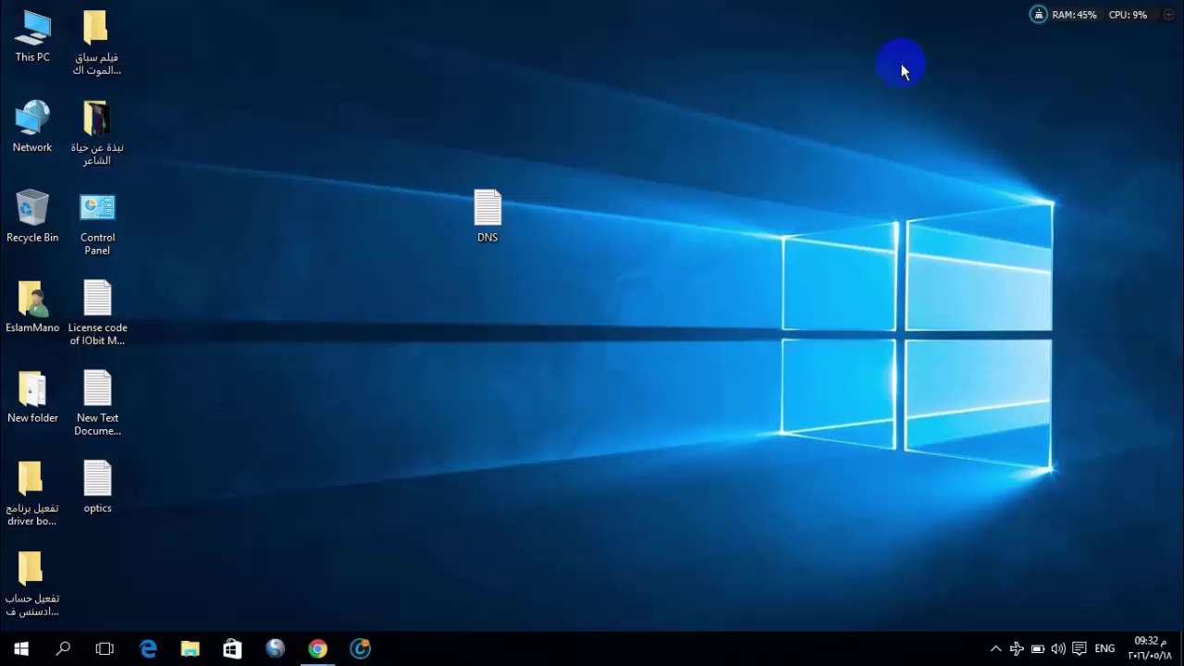
Go from Control Panel through Network and Internet and Network and Sharing Center to the adapter settings
double_click(92, 212)
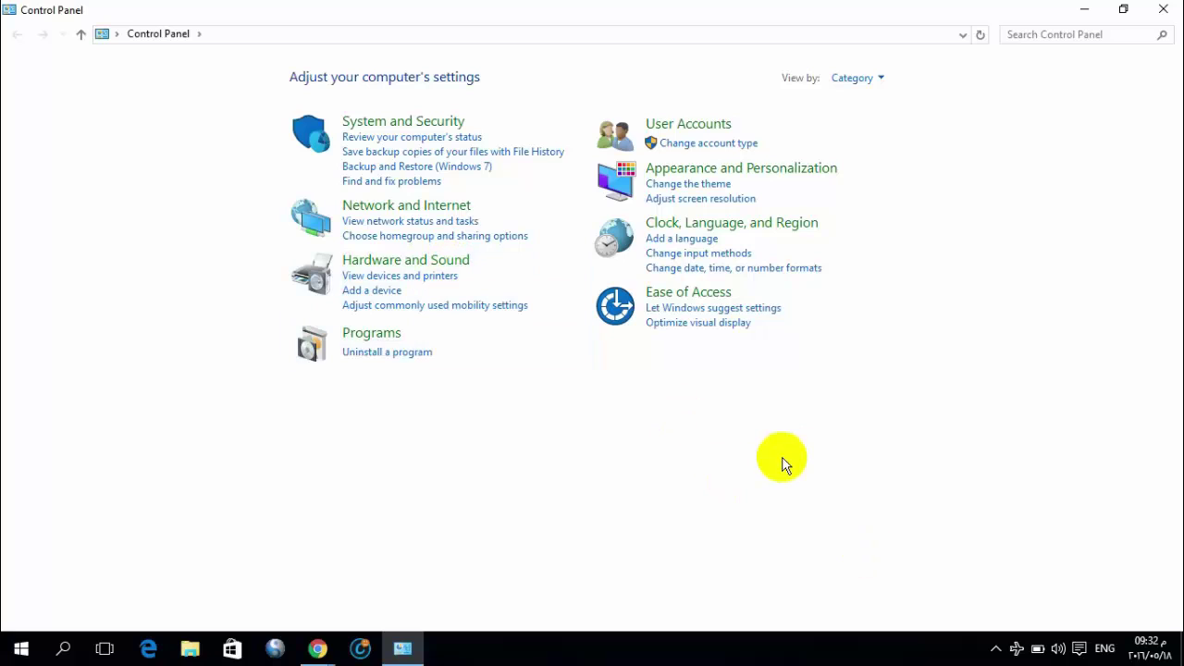
left_click(451, 206)
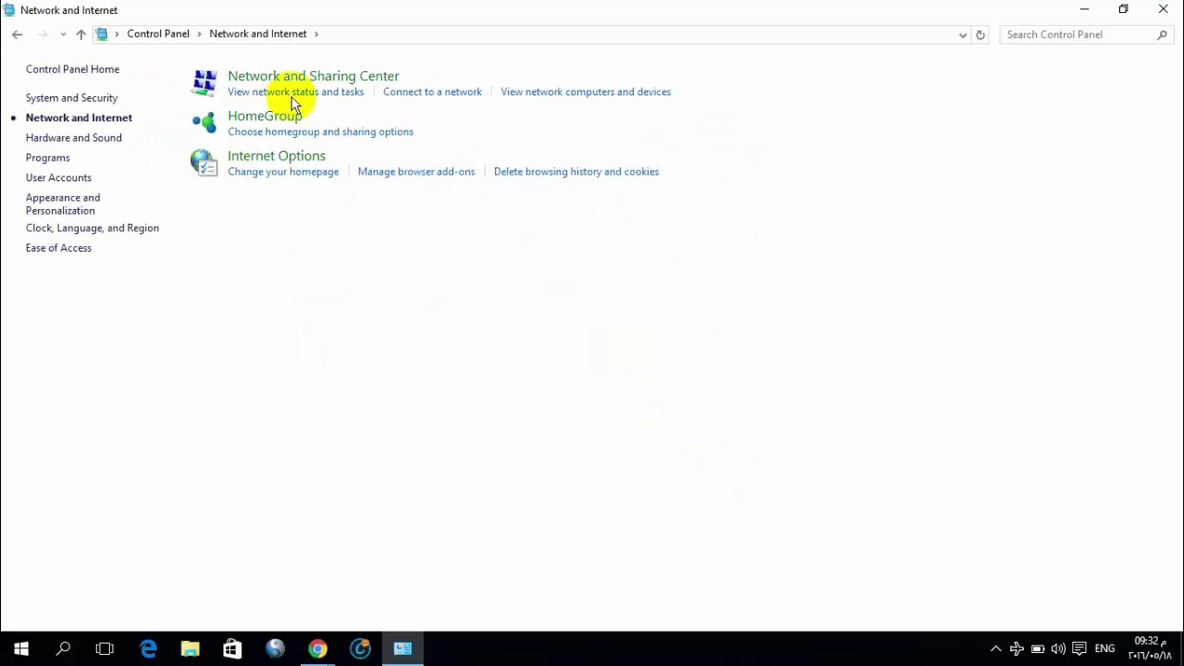
left_click(356, 79)
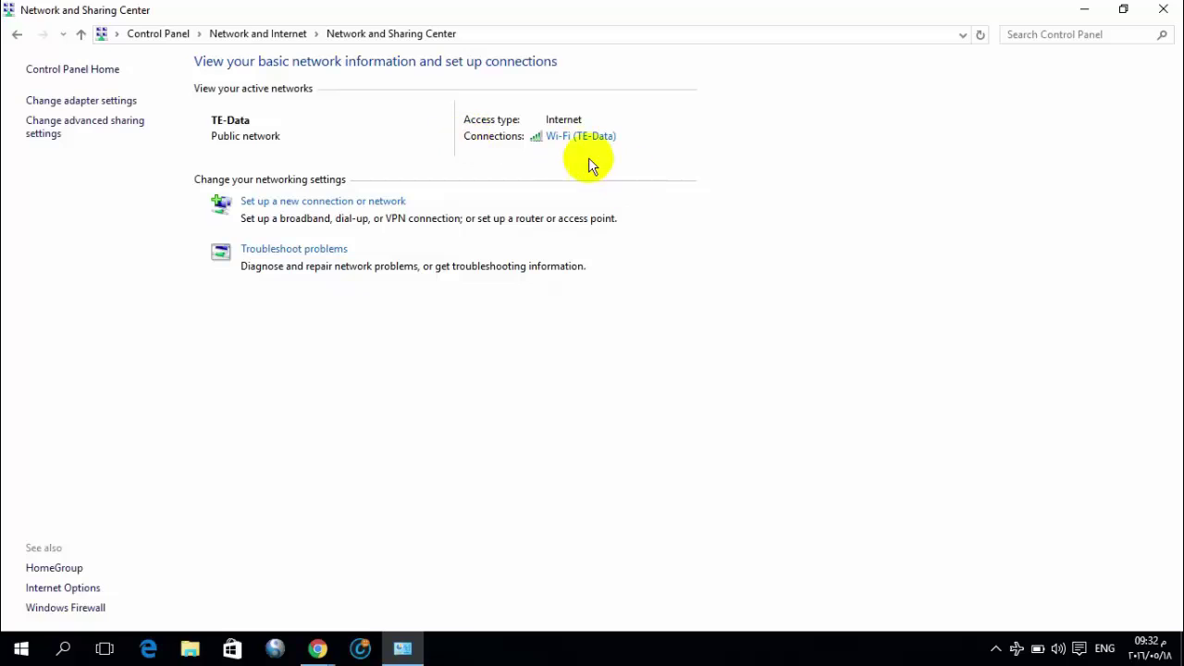
left_click(97, 105)
left_click_drag(400, 241, 169, 282)
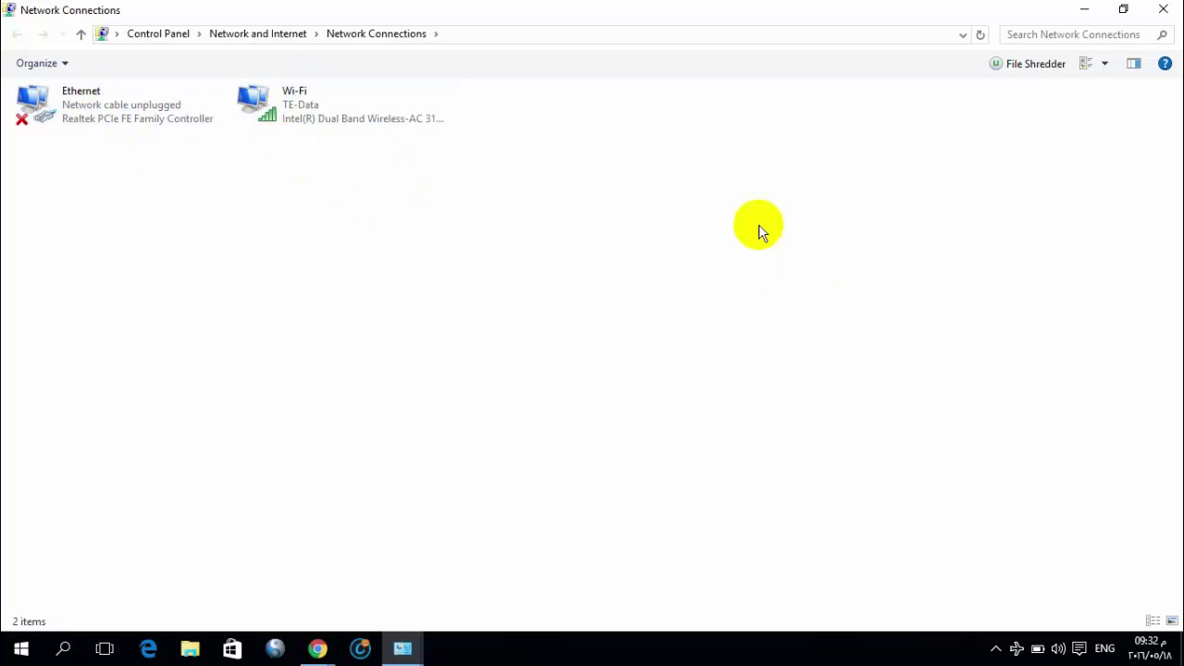
Open the Ethernet adapter's IPv4 properties and switch to manual DNS server addresses
right_click(91, 114)
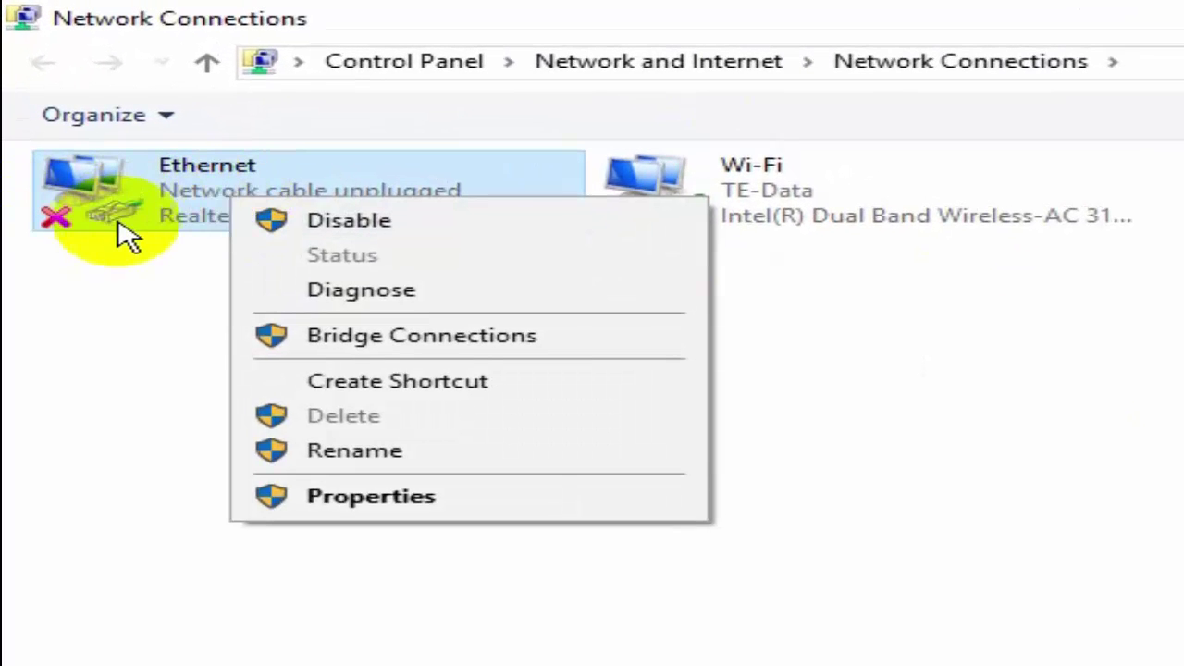
left_click(383, 508)
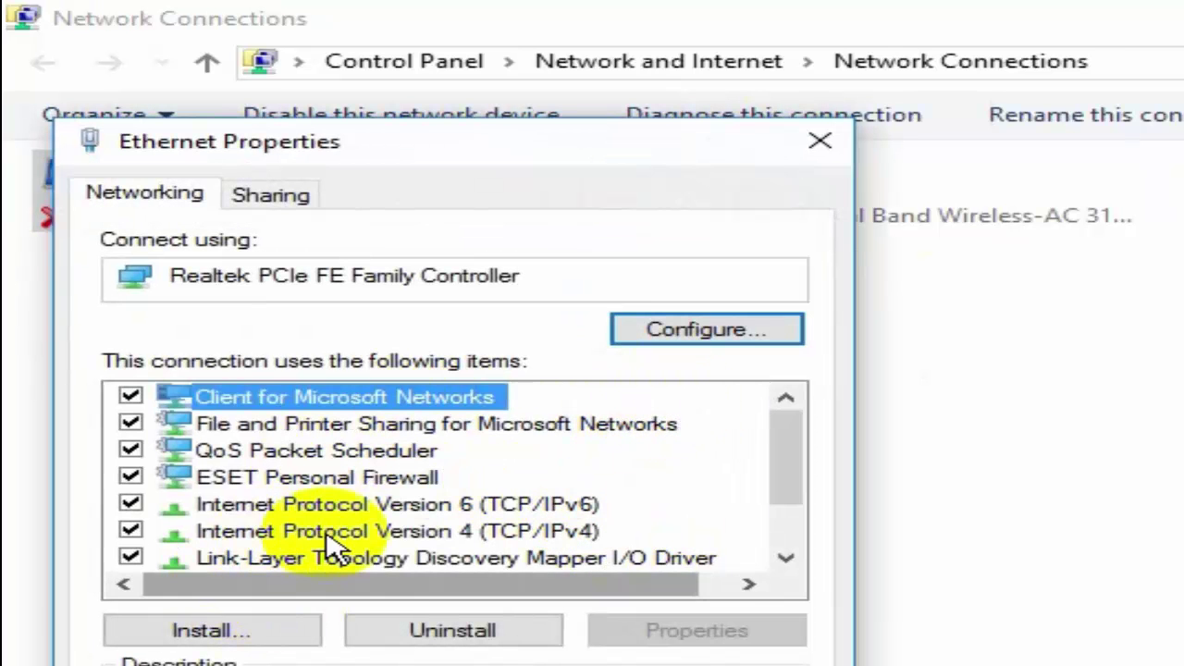
left_click(481, 533)
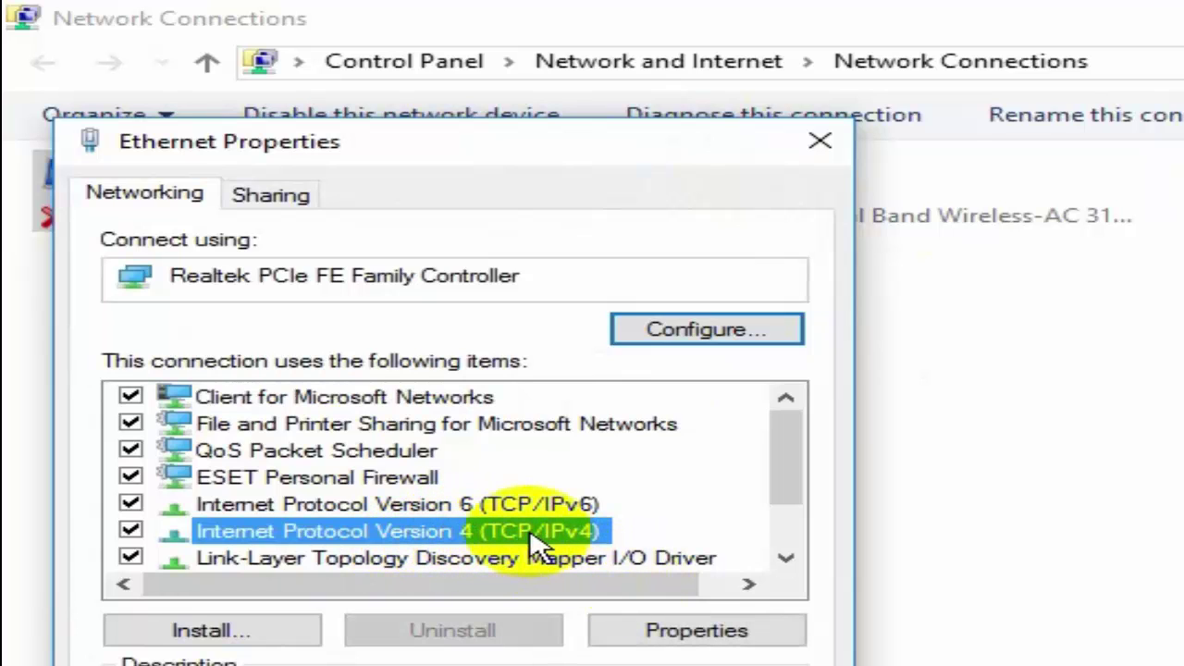
left_click(703, 636)
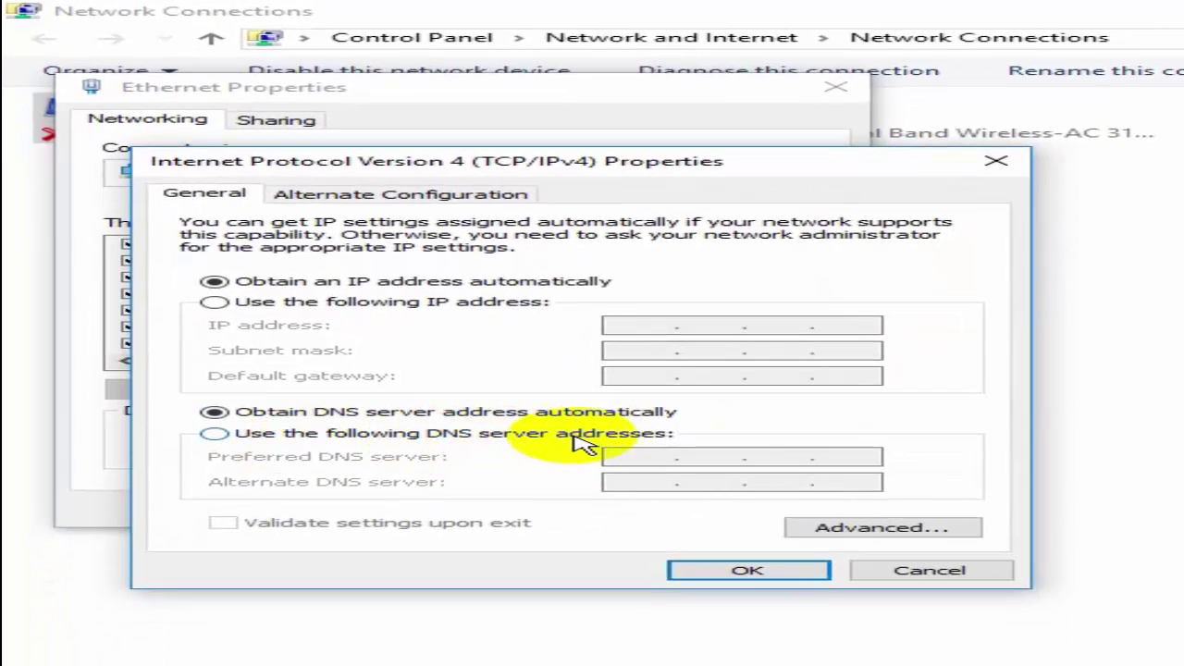
left_click(590, 441)
Paste 208.67.222.123 as preferred and 208.67.220.123 as alternate DNS, then confirm and close
key("alt+Tab")
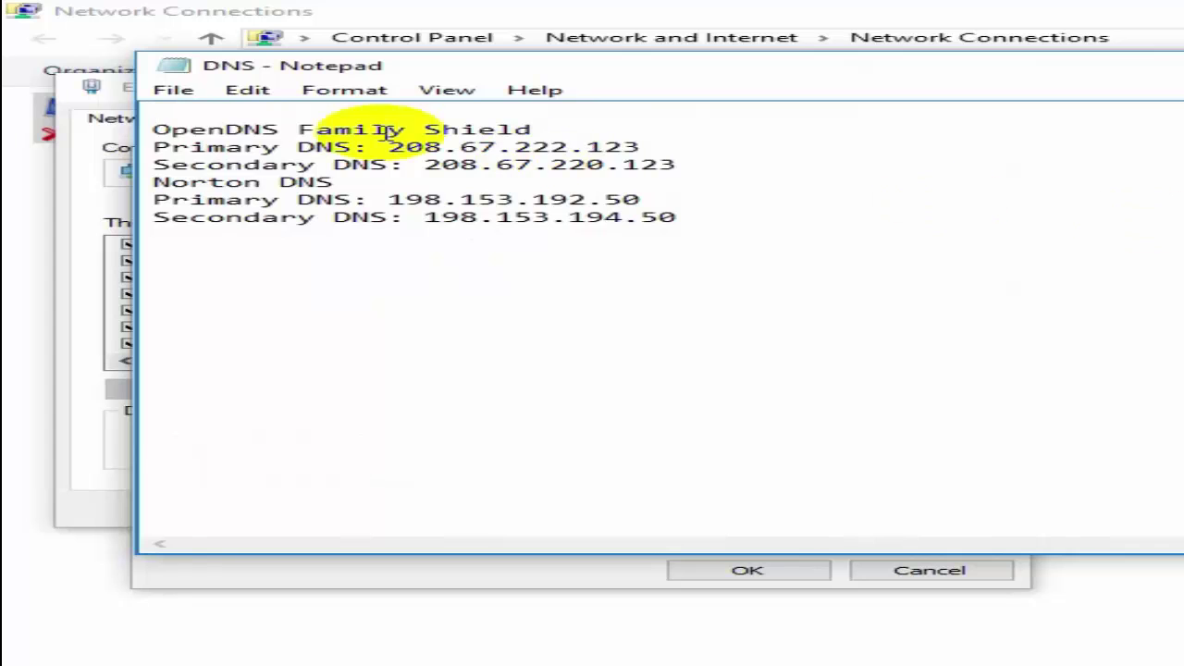
left_click_drag(389, 151, 674, 151)
key("ctrl+c")
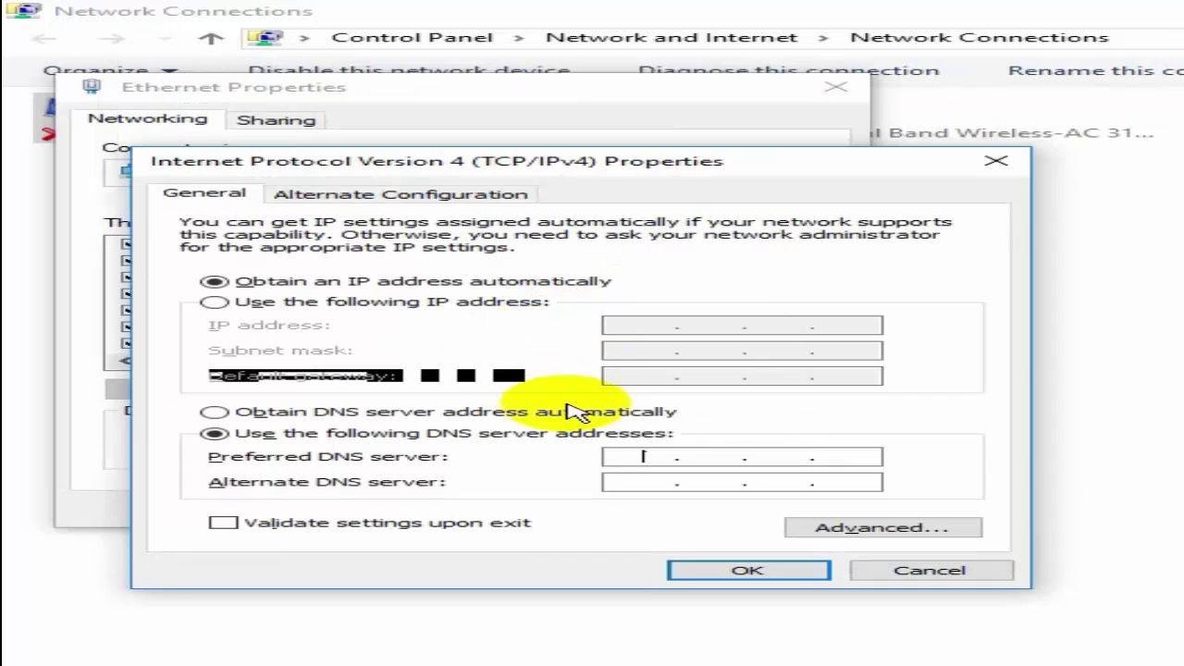
left_click(709, 456)
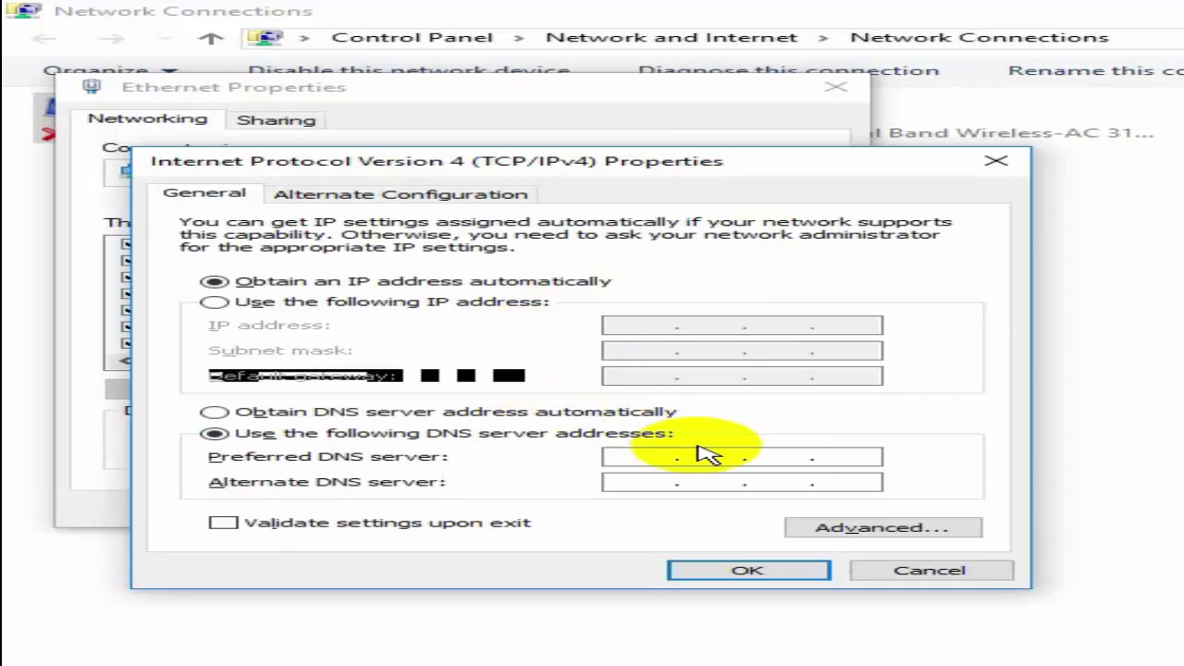
key("ctrl+v")
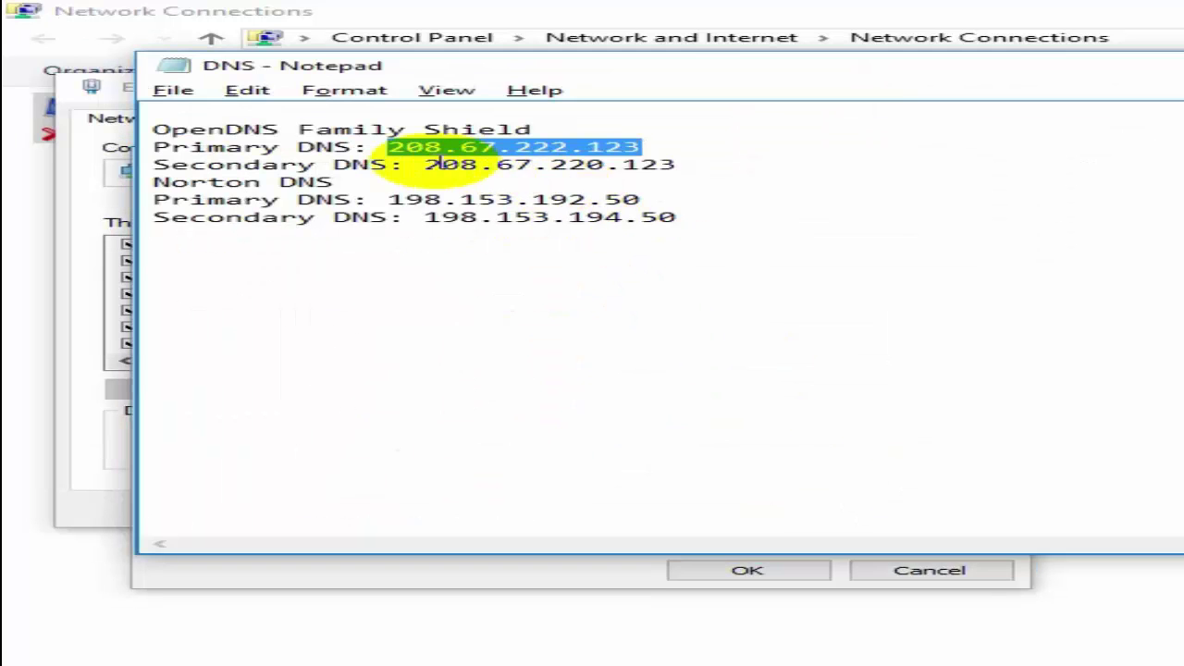
left_click_drag(425, 164, 695, 167)
key("ctrl+c")
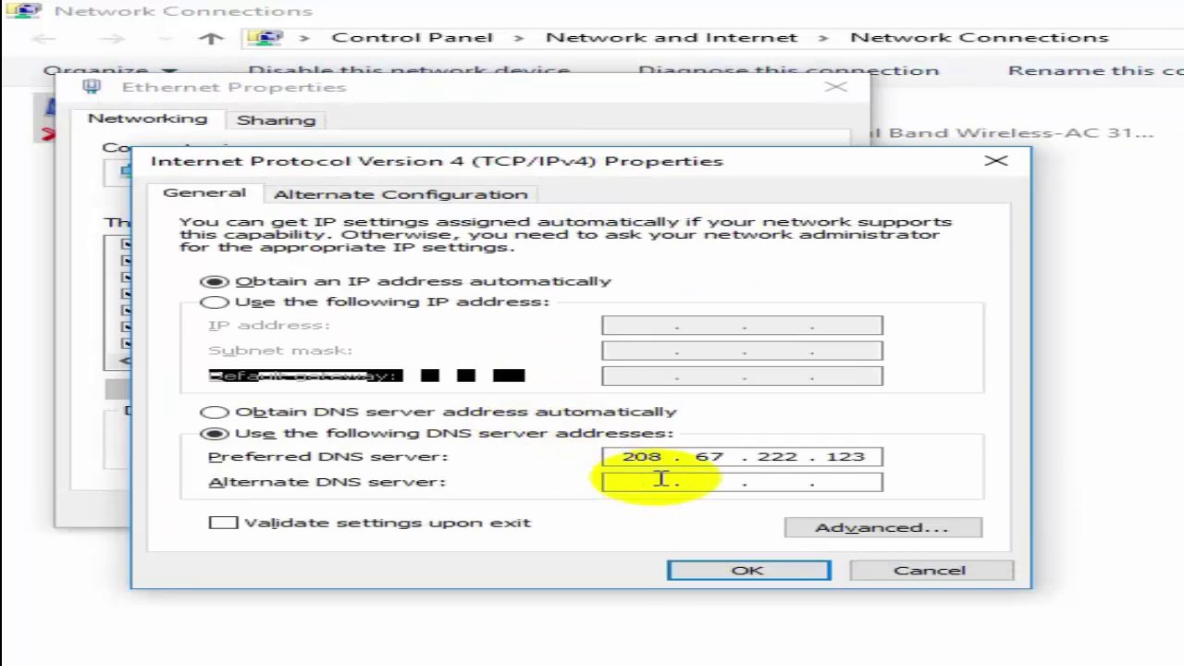
left_click(663, 479)
key("ctrl+v")
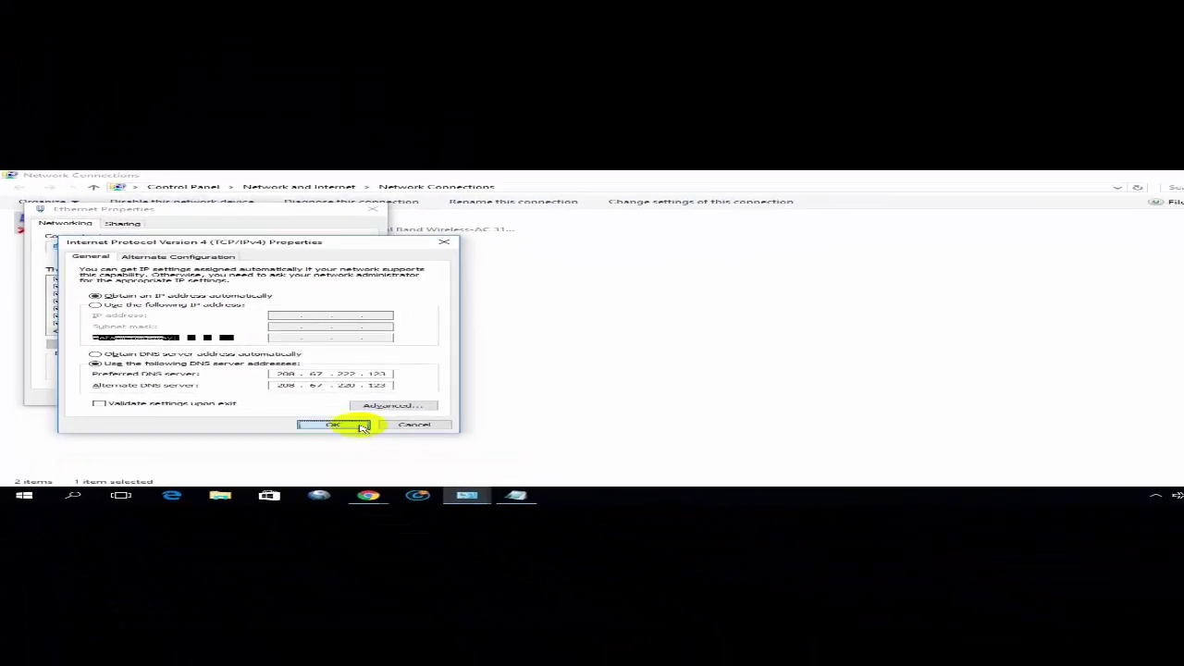
left_click(748, 570)
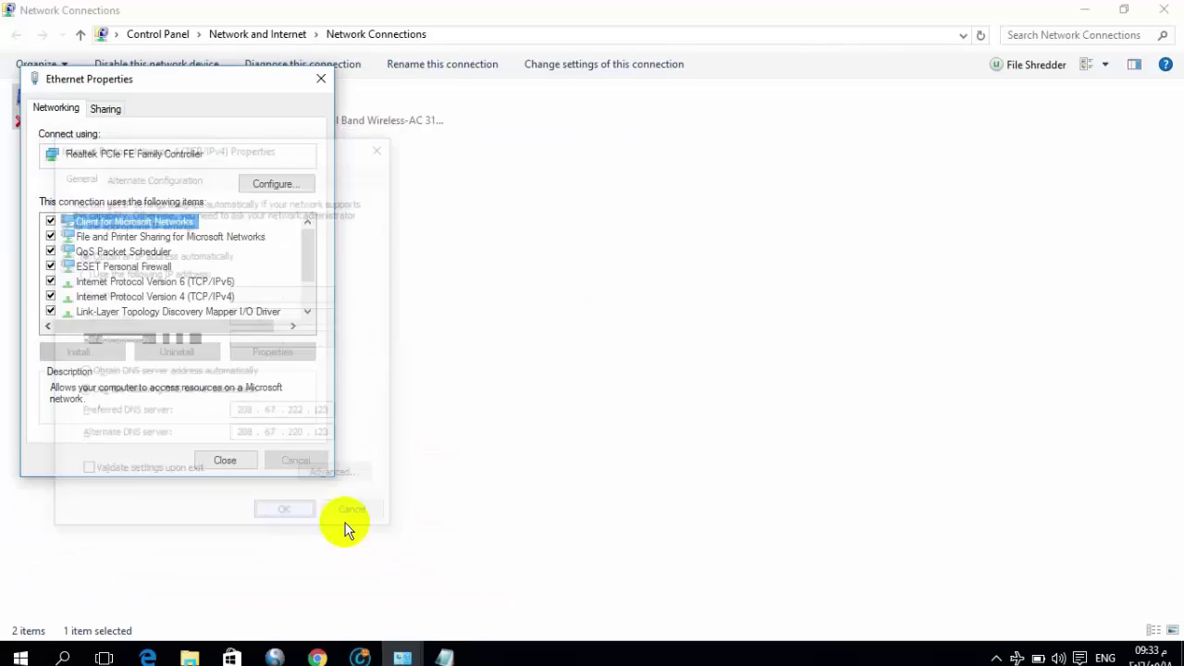
left_click(231, 463)
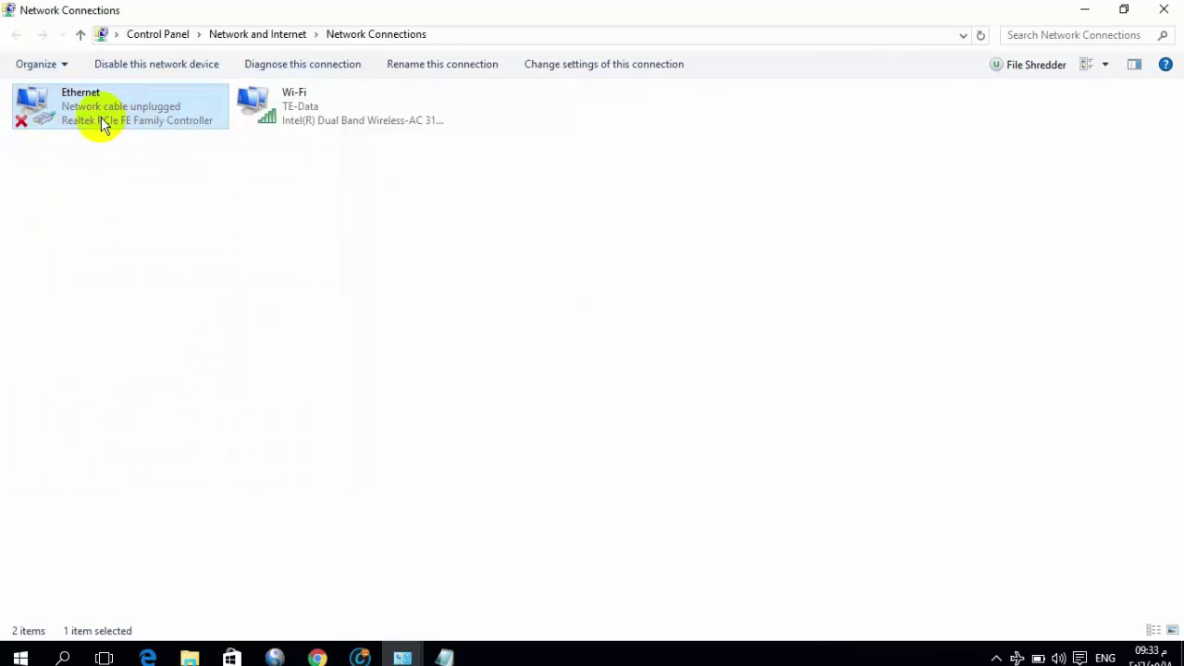
Open the Wi-Fi adapter's IPv4 properties and choose manual DNS server addresses
right_click(290, 109)
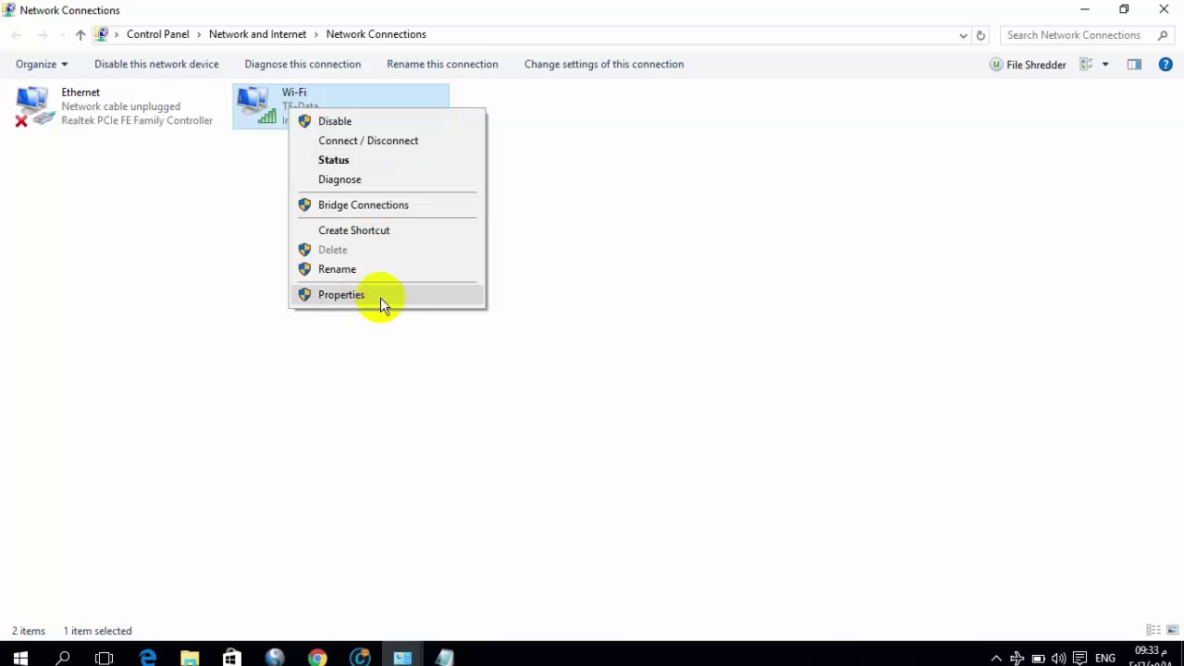
left_click(379, 298)
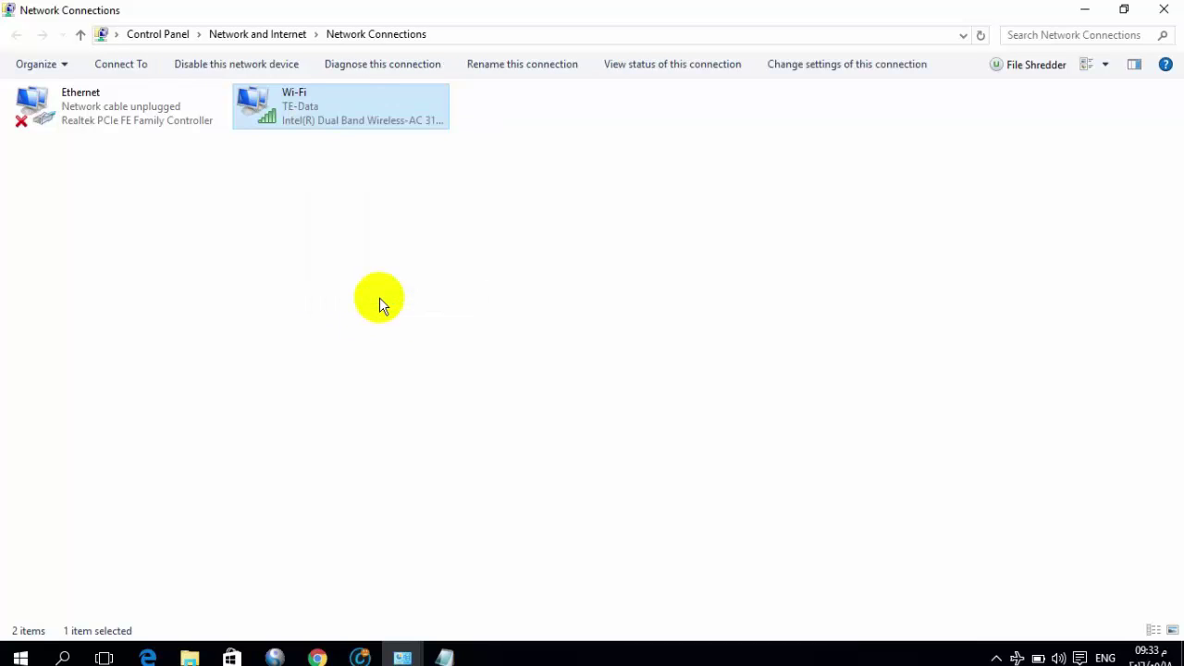
double_click(222, 296)
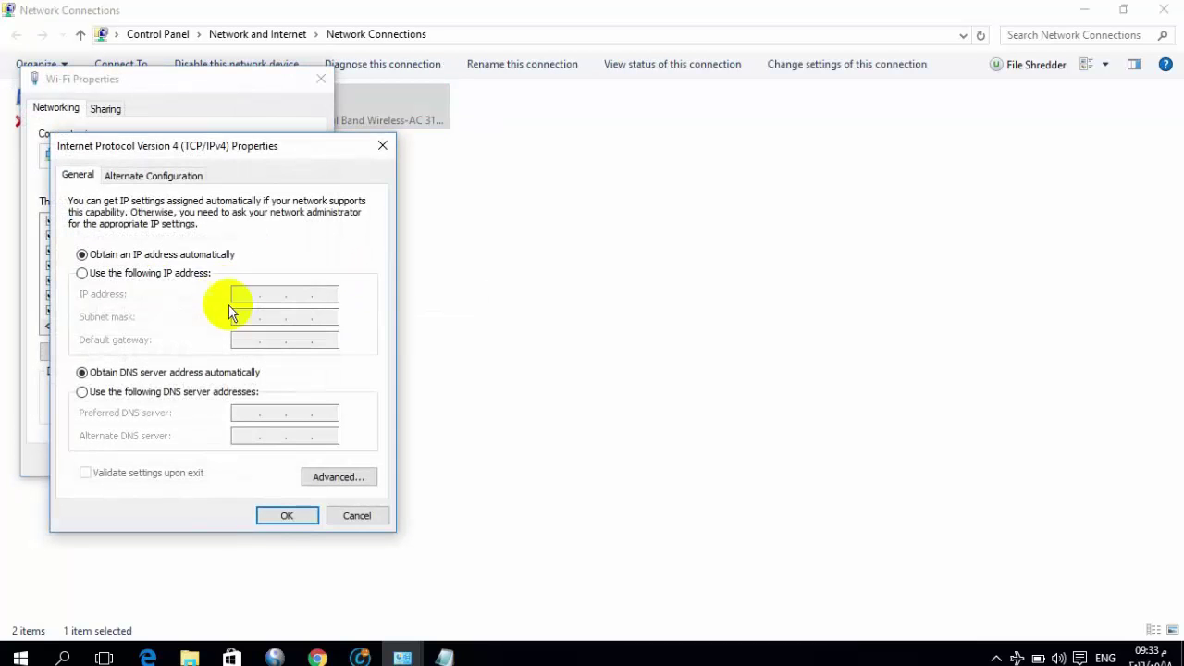
left_click(225, 394)
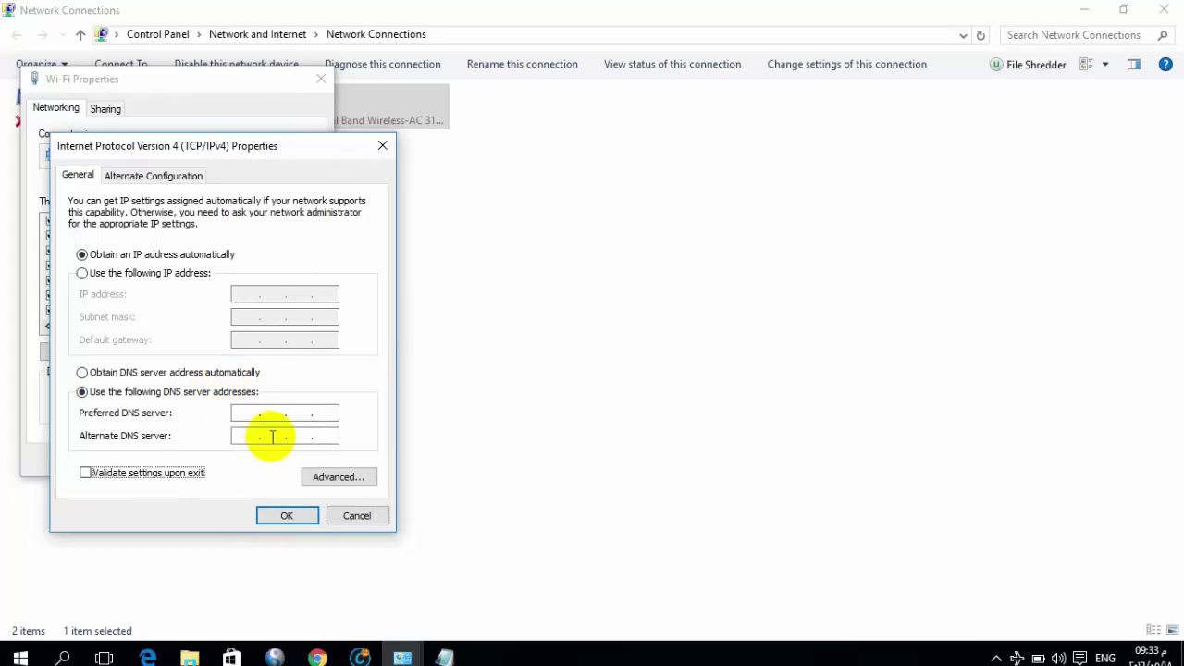
Paste 208.67.222.123 and 208.67.220.123 as preferred and alternate DNS, confirming both dialogs
key("alt+Tab")
left_click_drag(246, 133, 148, 134)
key("ctrl+c")
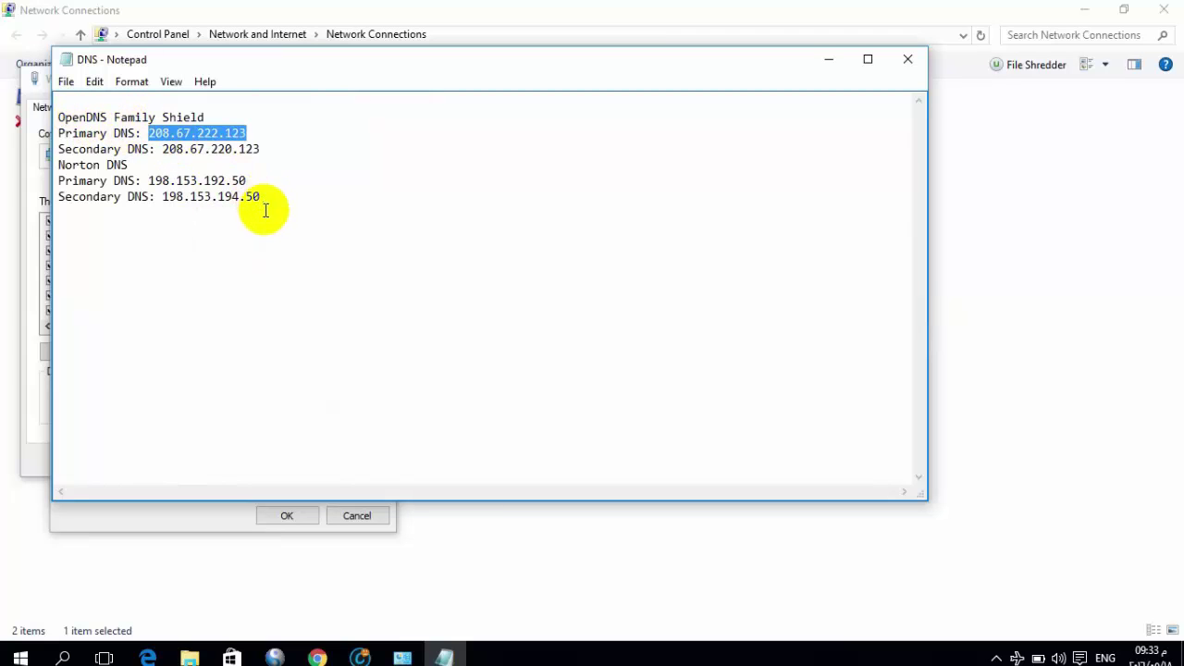
key("alt+Tab")
left_click(261, 412)
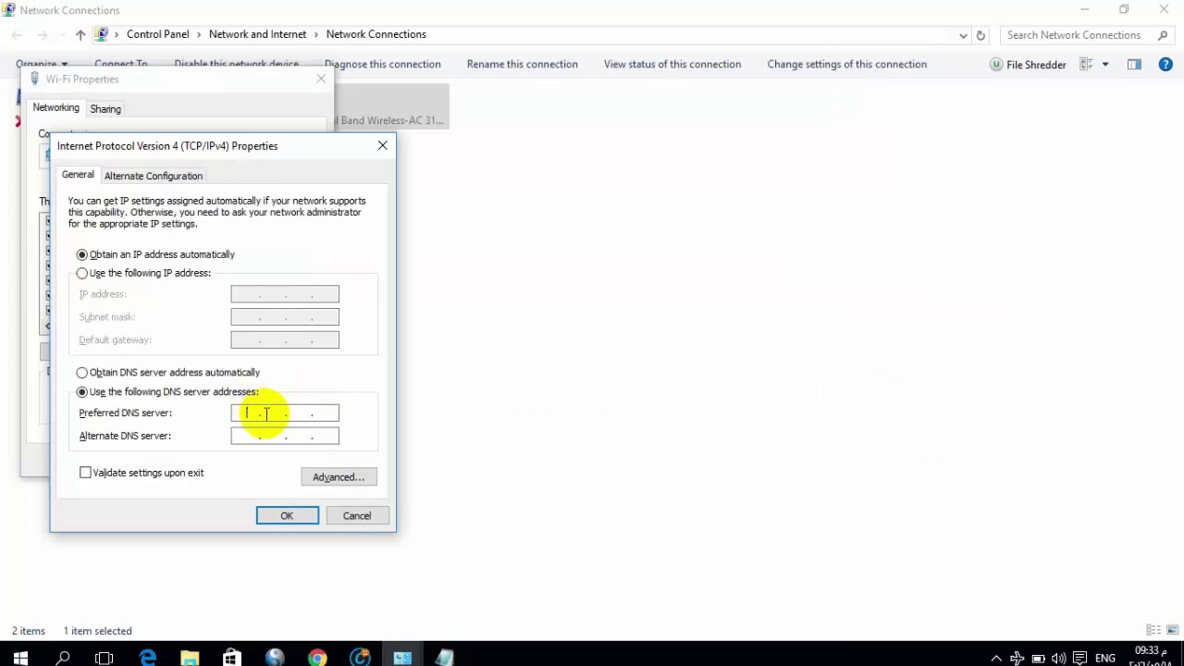
key("ctrl+v")
key("alt+Tab")
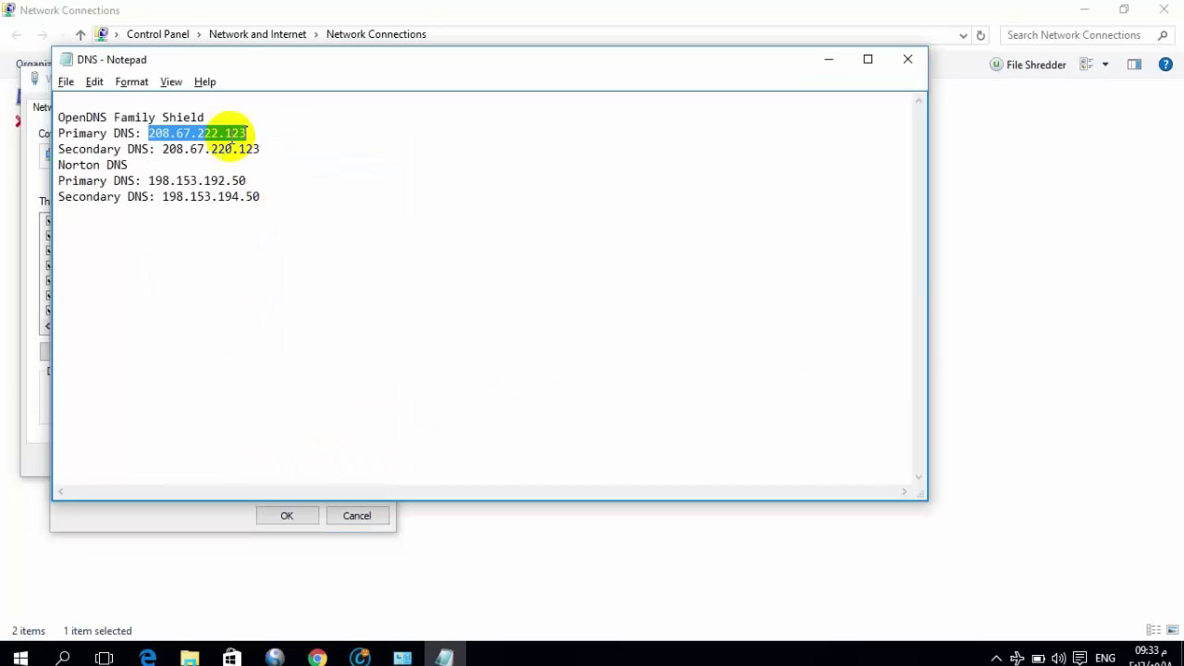
left_click_drag(261, 149, 167, 149)
key("ctrl+c")
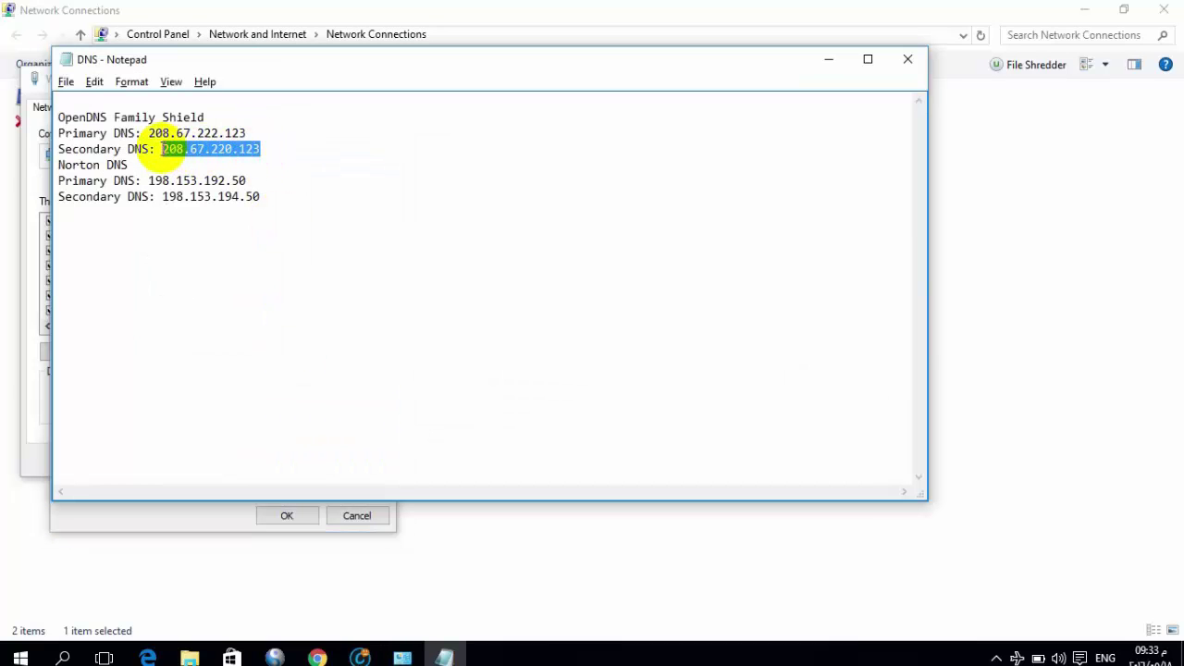
key("alt+Tab")
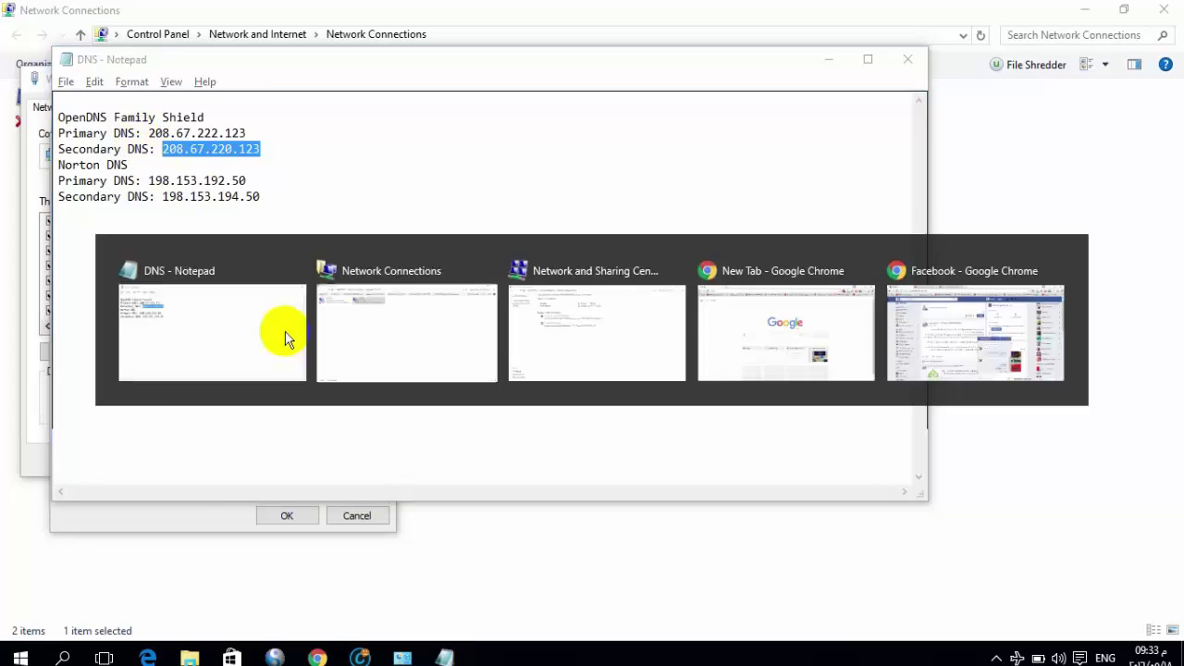
left_click(282, 436)
key("ctrl+v")
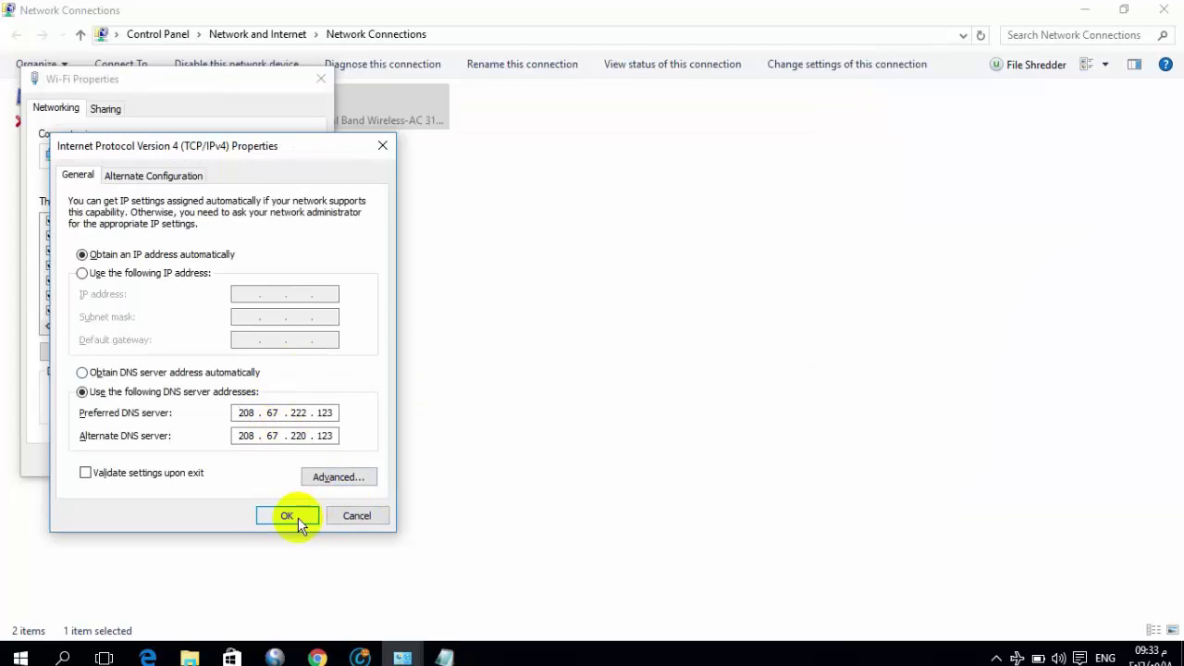
left_click(286, 515)
left_click(226, 460)
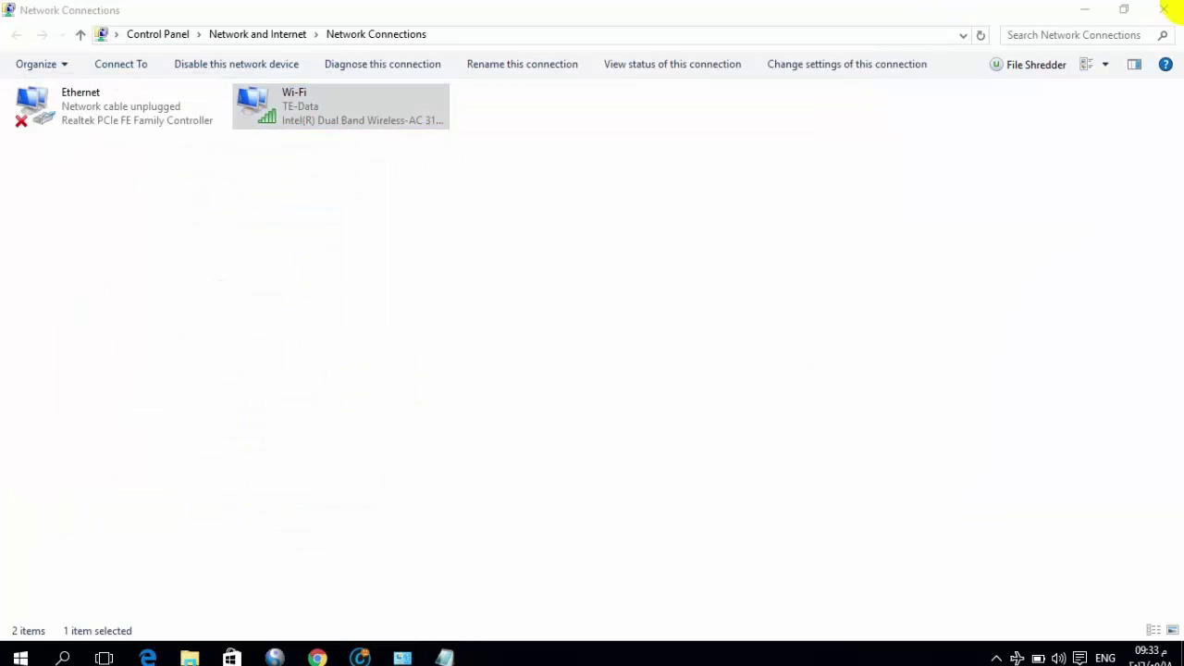
Close the Network Connections window and minimize the DNS notes in Notepad
left_click(1166, 11)
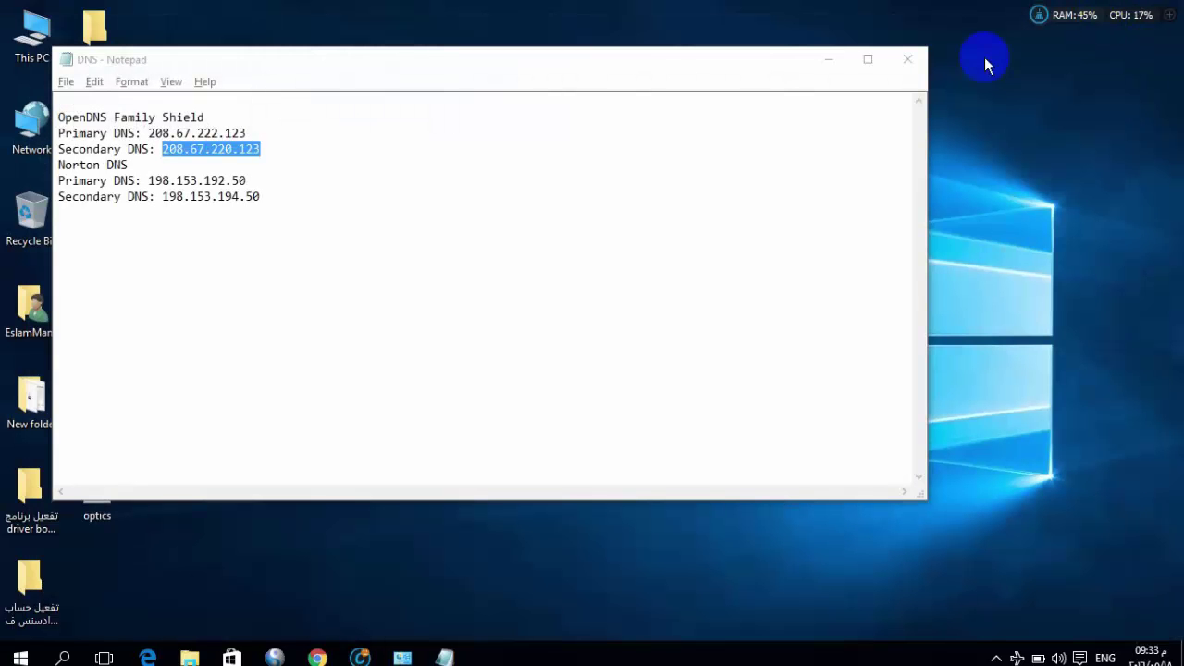
left_click(828, 63)
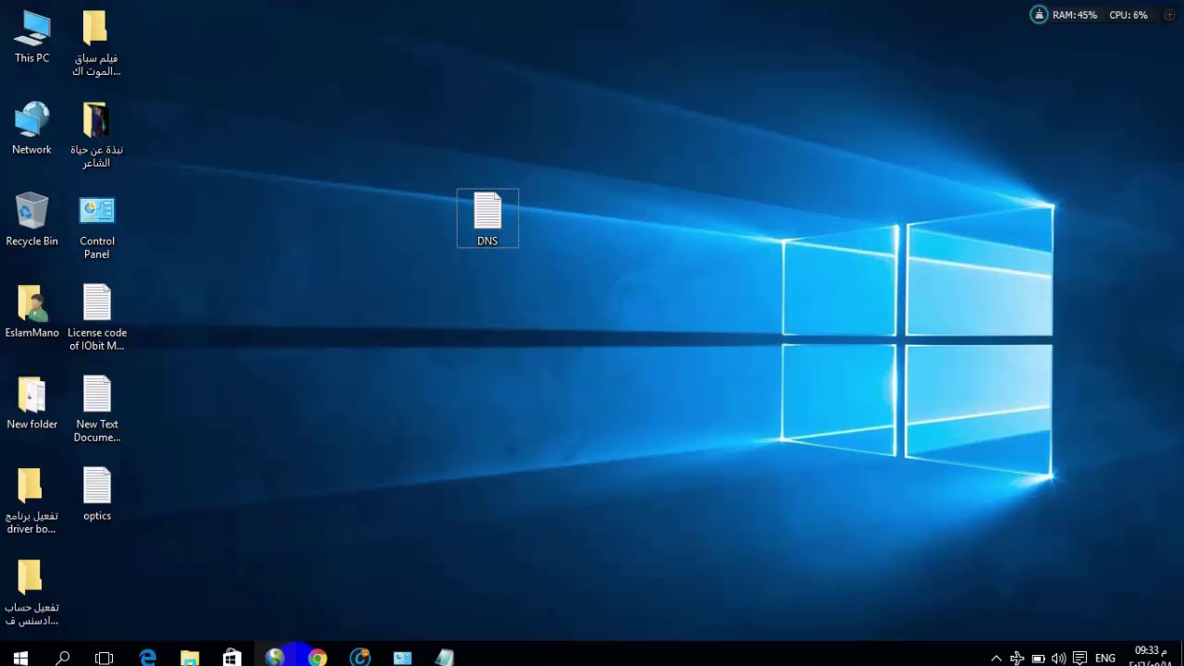
Bring Chrome's New Tab window forward and load 192.168.1.1
mouse_move(318, 658)
left_click(424, 603)
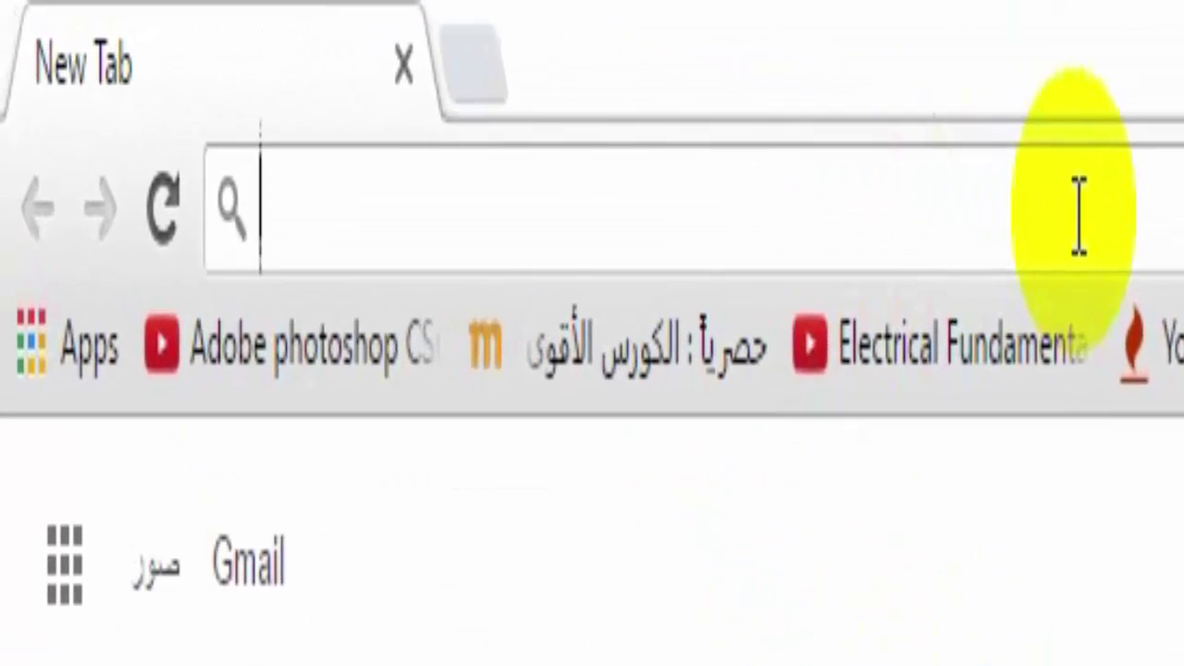
type("192")
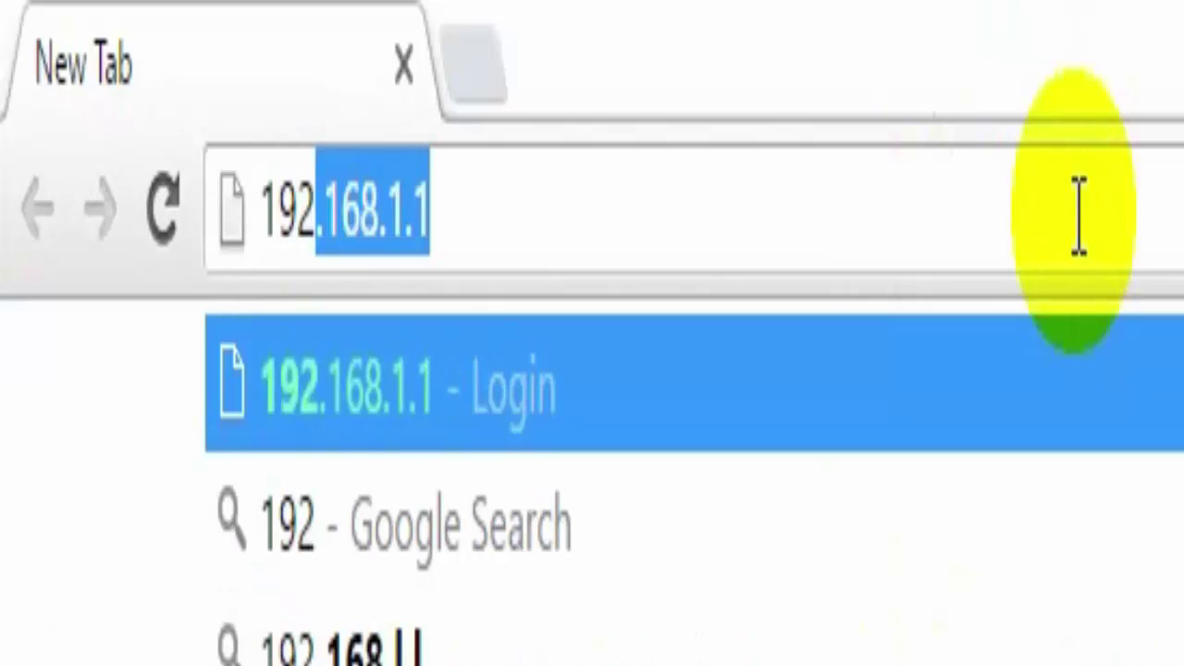
type(".1")
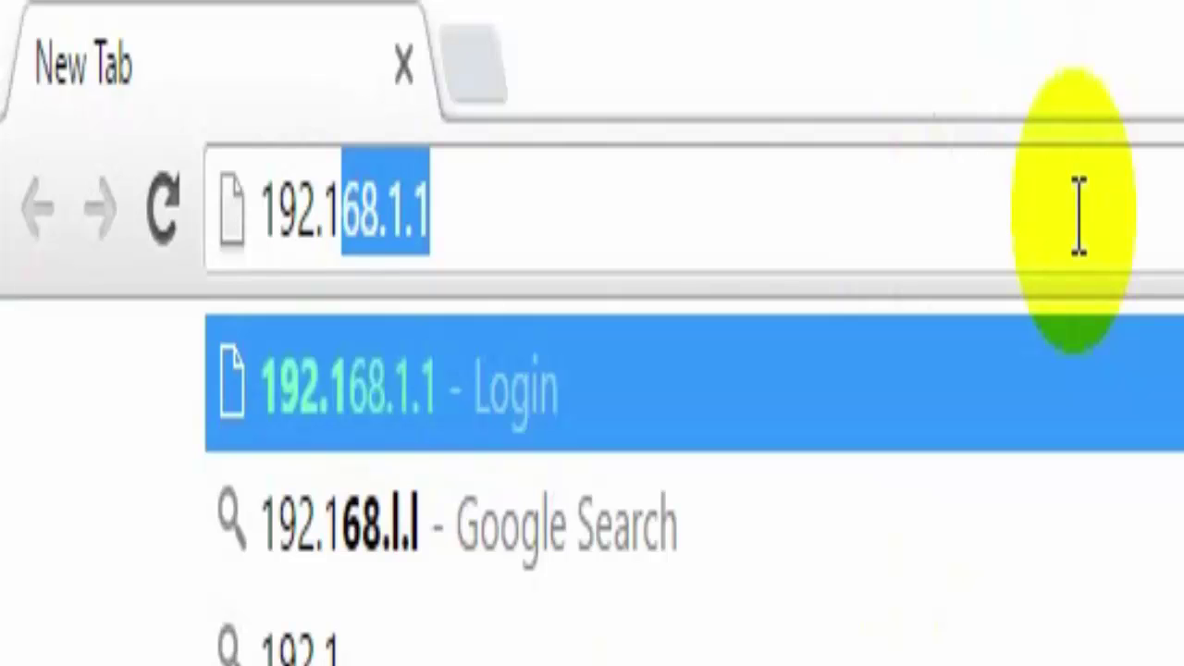
type("68")
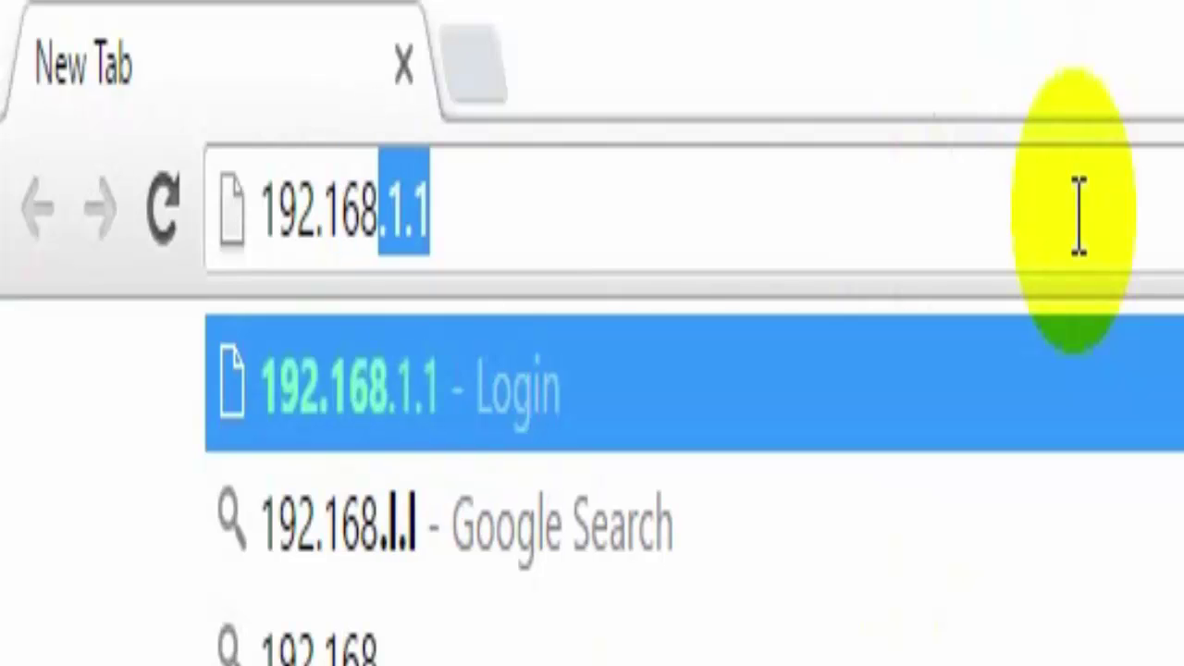
type(".1.1")
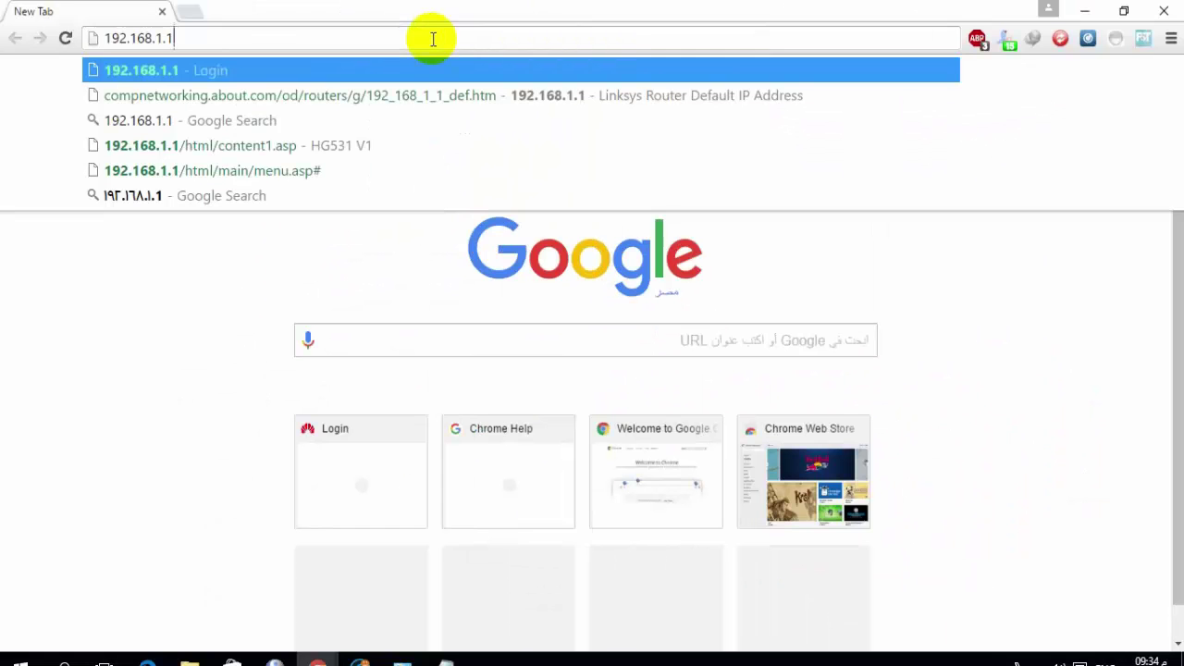
key("Return")
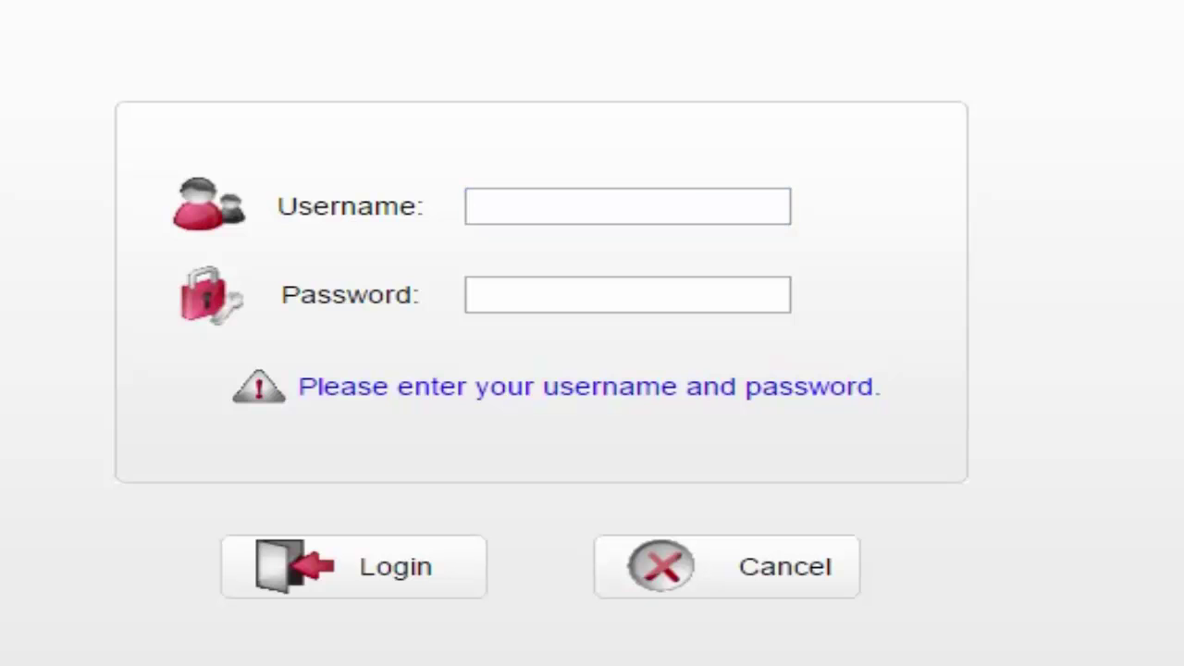
Log into the router with the admin username and password
left_click(572, 192)
type("a")
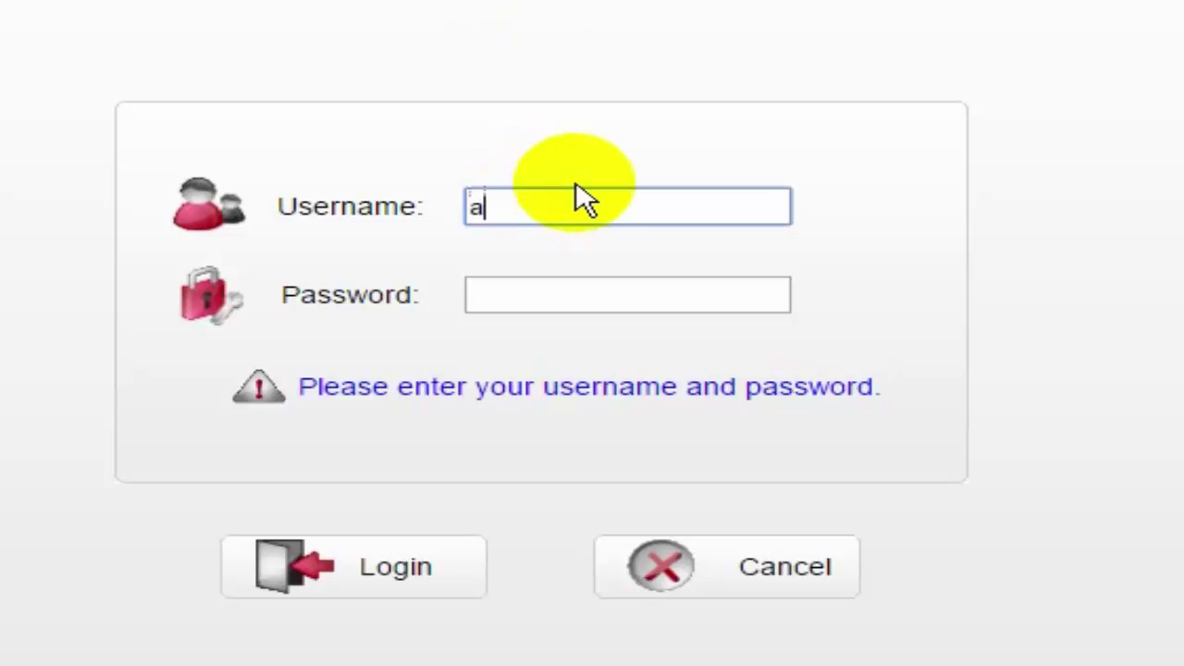
type("dmin")
key("Tab")
type("adm")
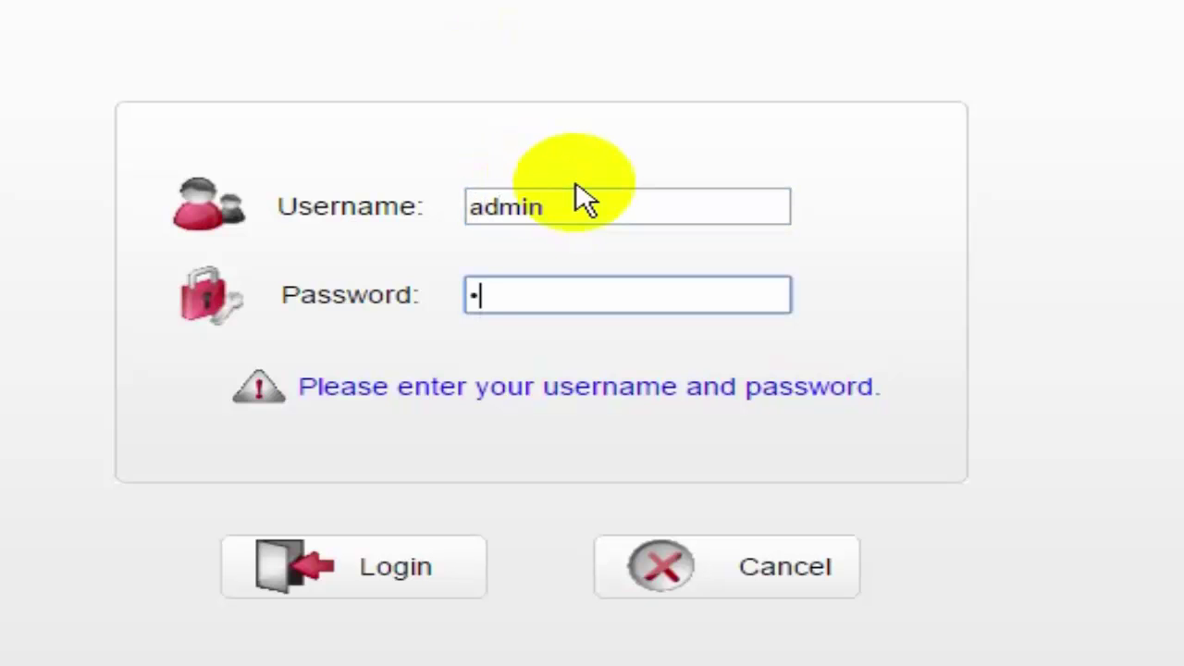
type("in")
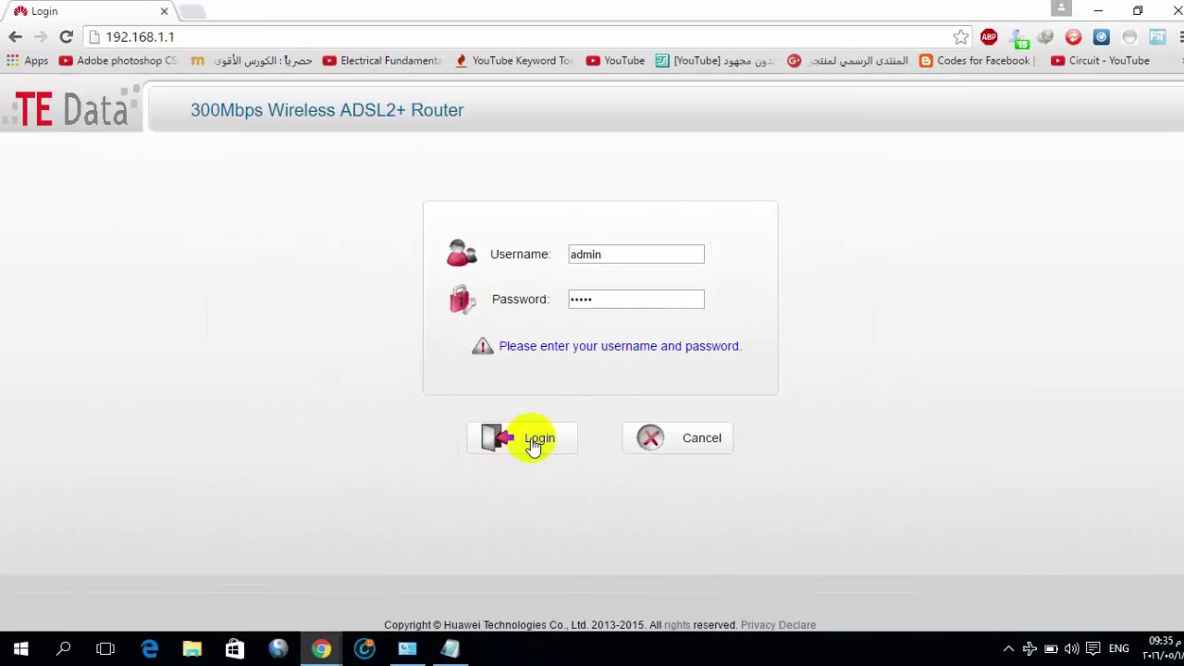
left_click(533, 442)
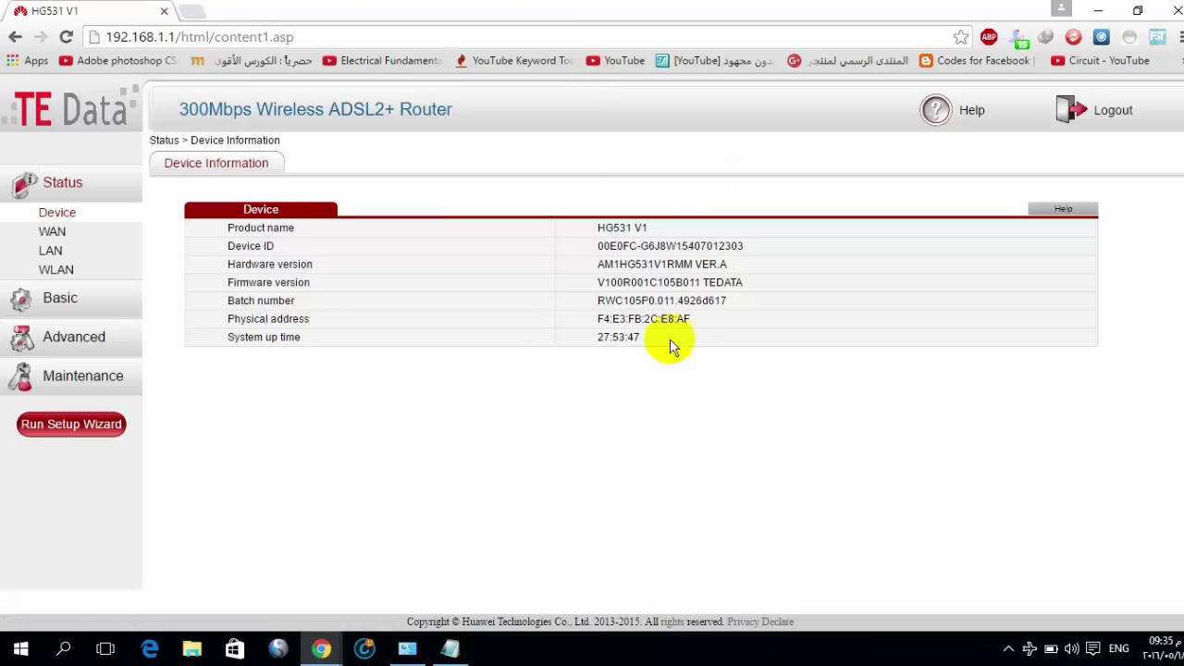
Open Basic › LAN DHCP, review the 192.168.1.2–192.168.1.65 pool, and focus the Primary DNS field
left_click(58, 299)
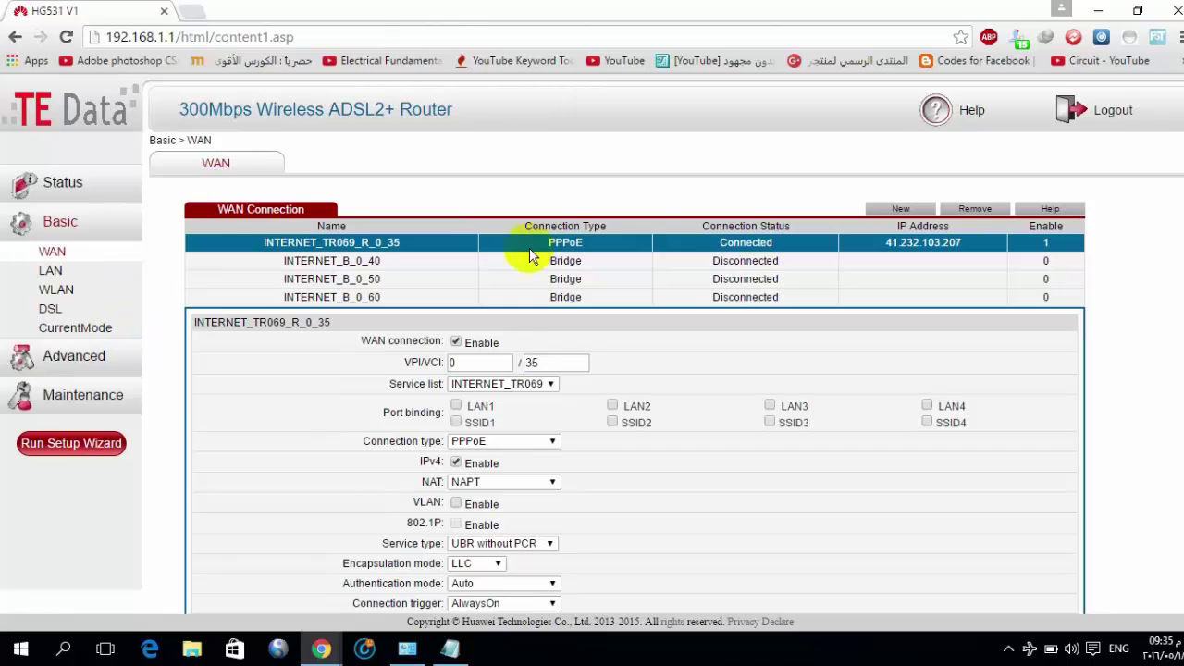
left_click(42, 270)
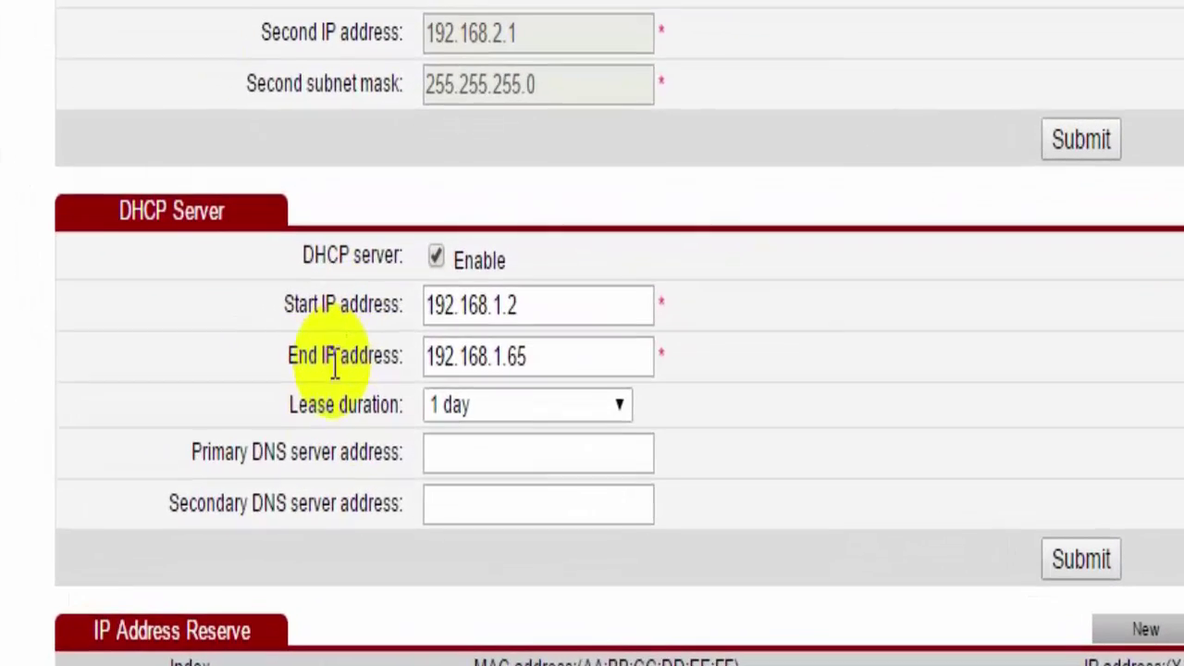
left_click_drag(325, 357, 396, 355)
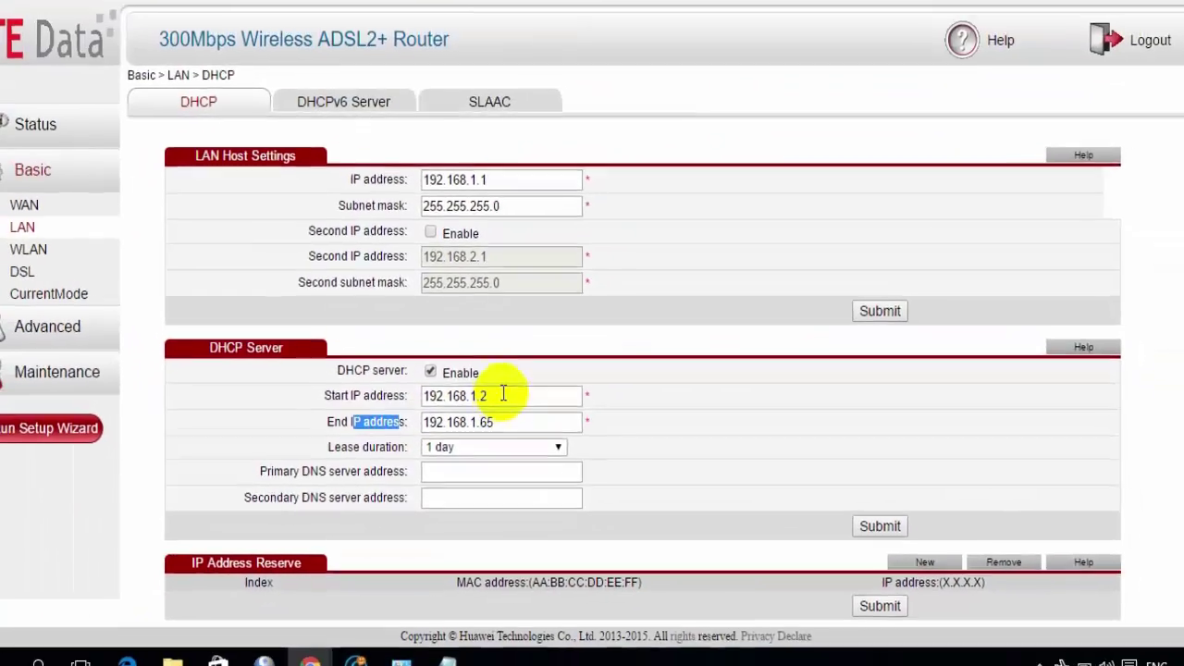
left_click_drag(457, 302, 564, 350)
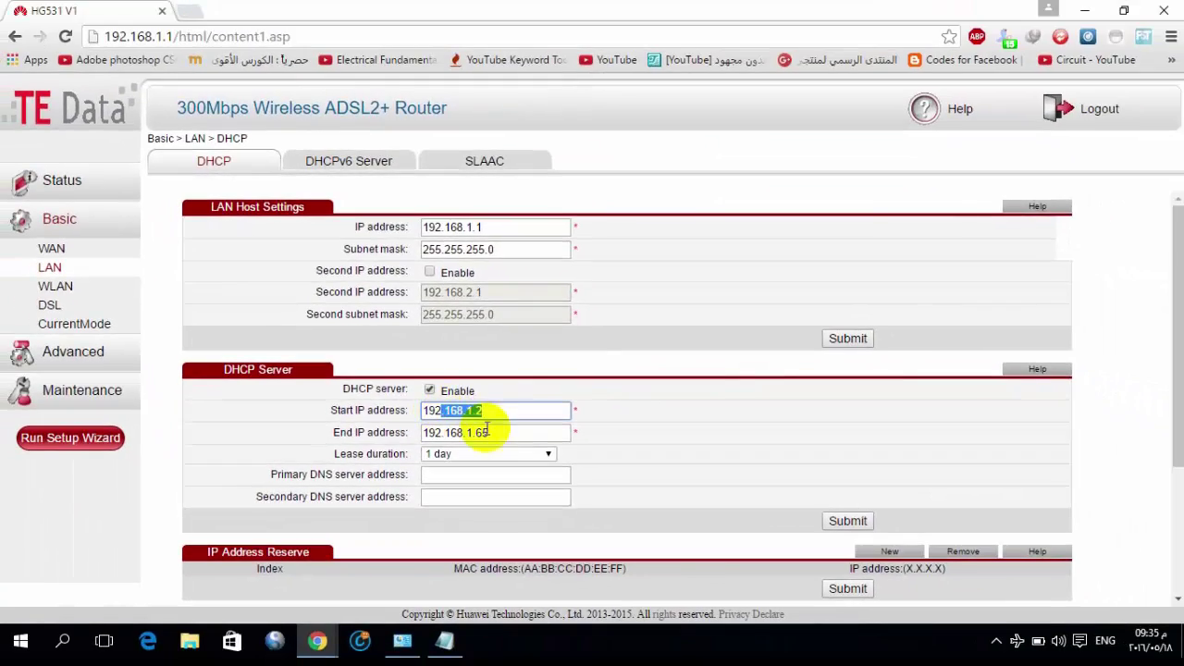
key("Tab")
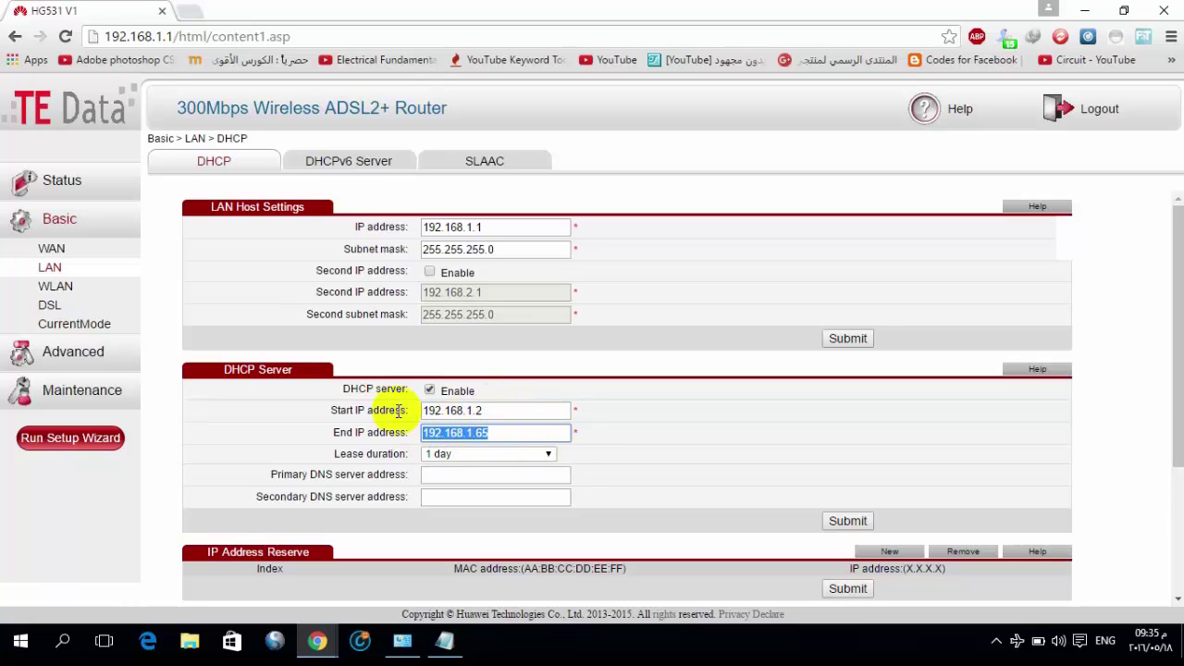
double_click(338, 412)
left_click(367, 415)
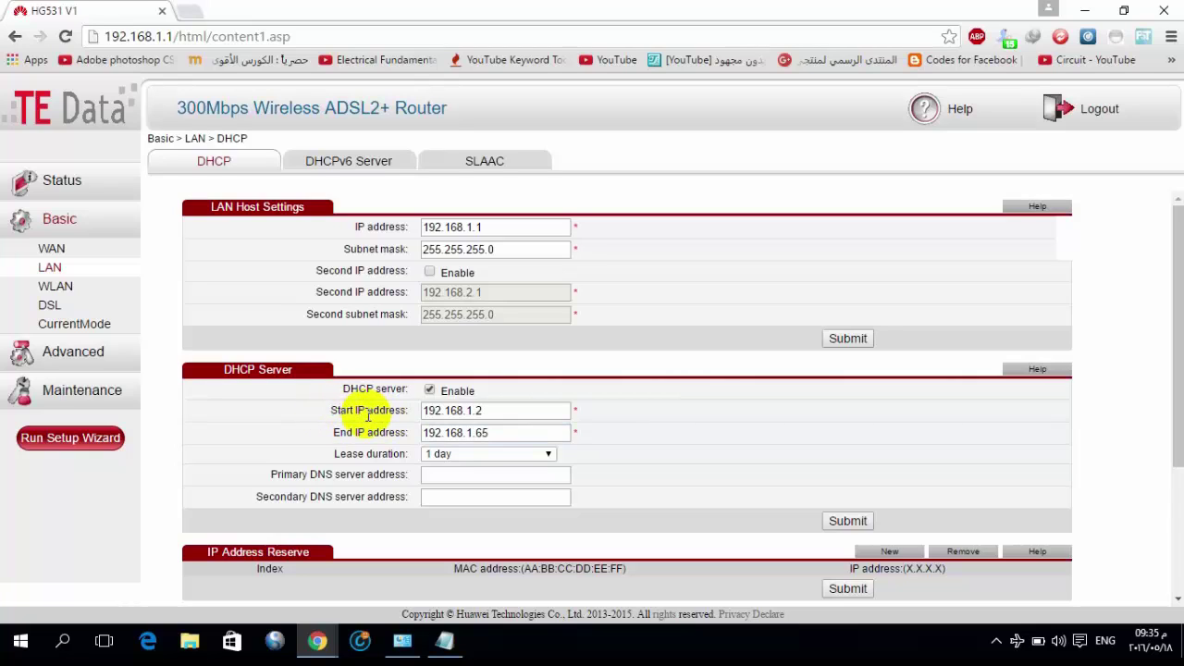
left_click(330, 408)
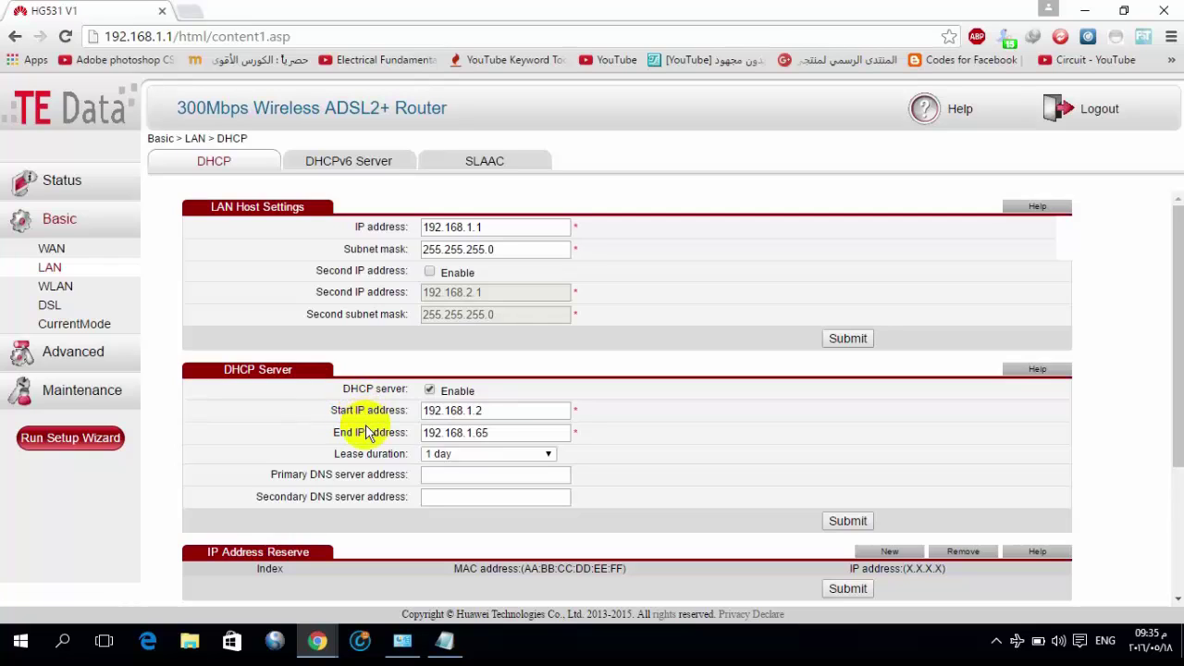
left_click_drag(428, 410, 412, 433)
left_click(473, 416)
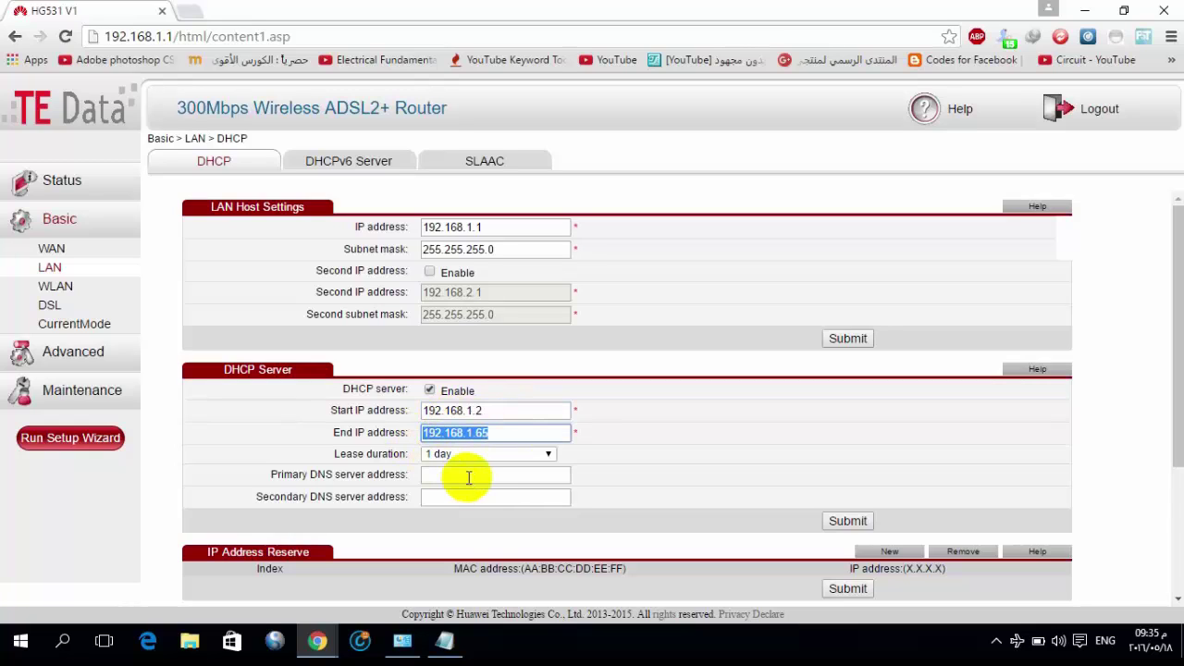
left_click(444, 477)
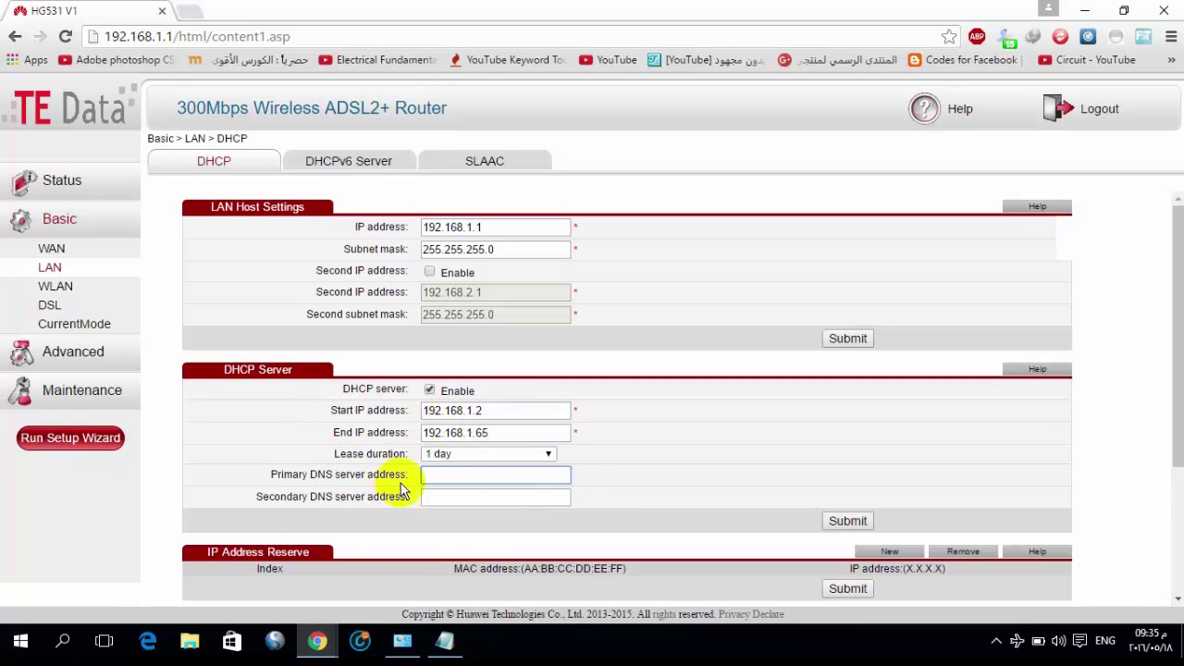
Paste 208.67.222.123 from the notes into the Primary DNS server field
key("alt+Tab")
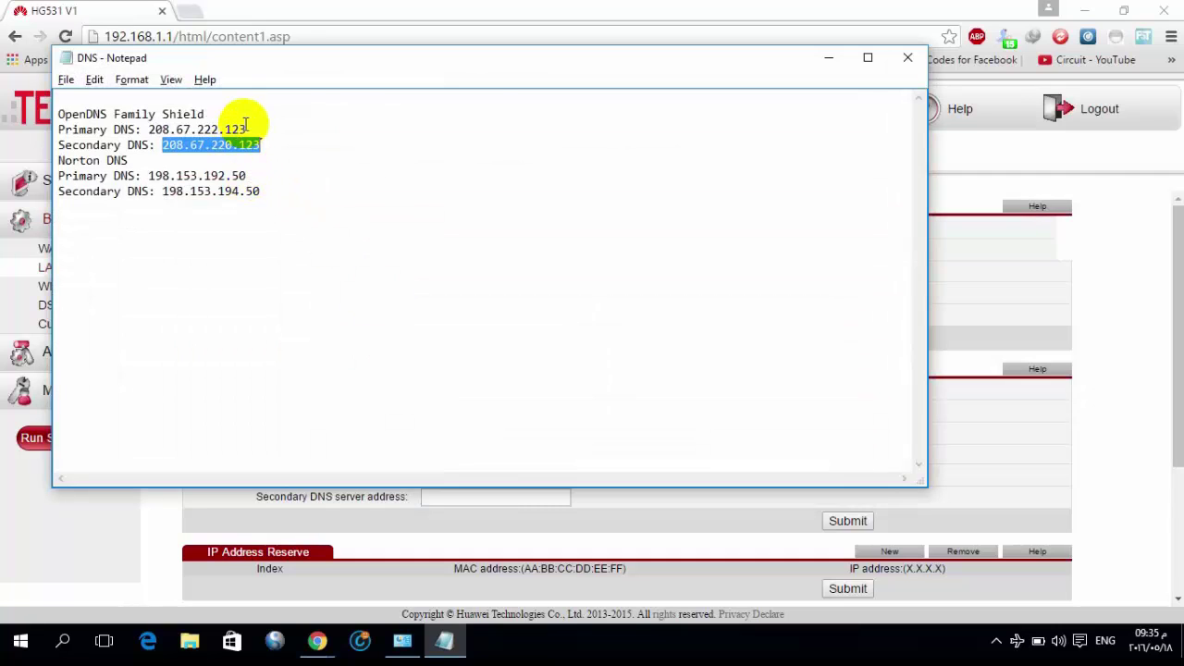
left_click_drag(246, 129, 148, 129)
key("ctrl+c")
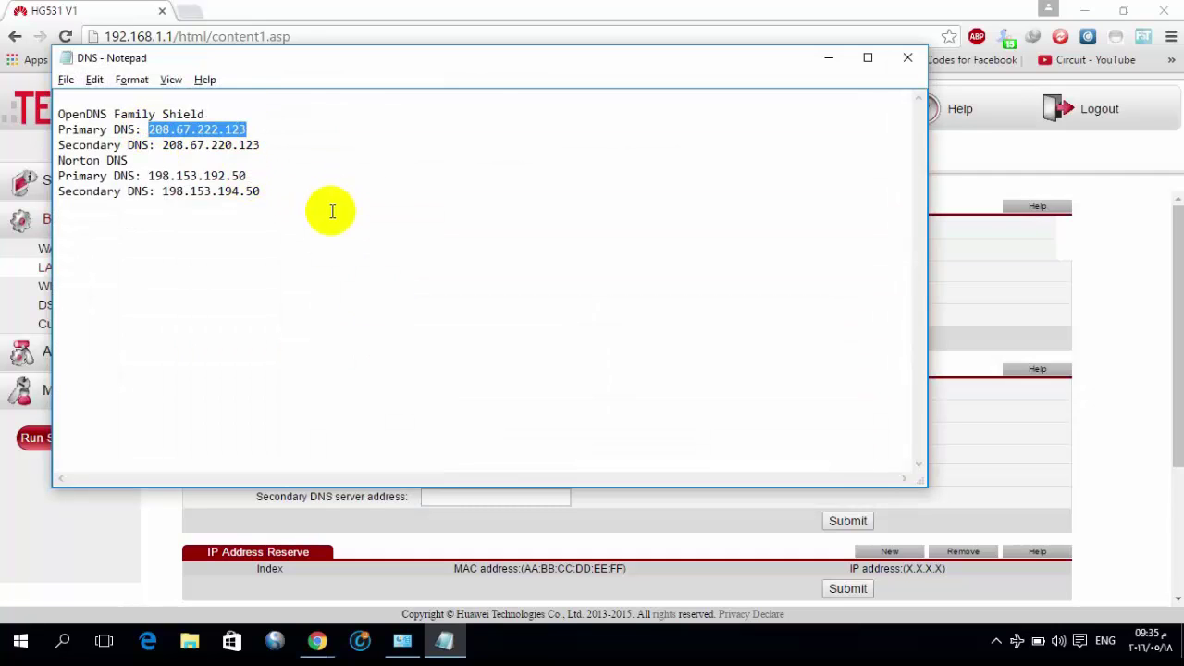
key("alt+Tab")
key("ctrl+v")
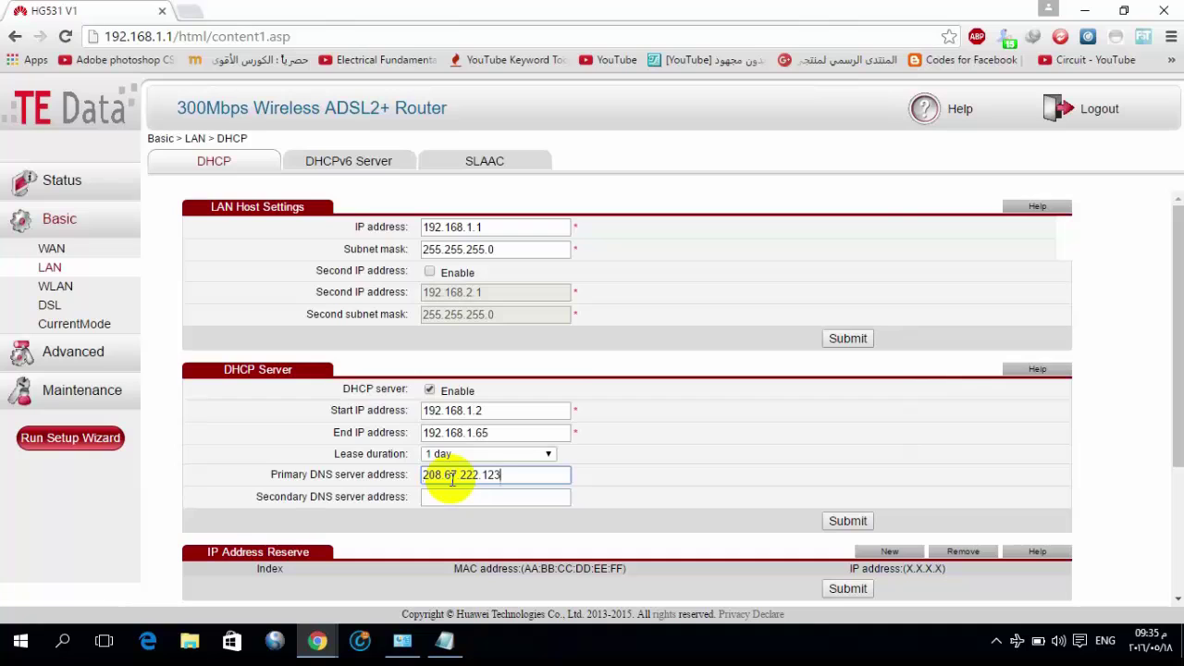
Paste 208.67.220.123 as the Secondary DNS server, submit, and acknowledge the notice
key("alt+Tab")
left_click_drag(162, 145, 265, 146)
key("ctrl+c")
key("alt+Tab")
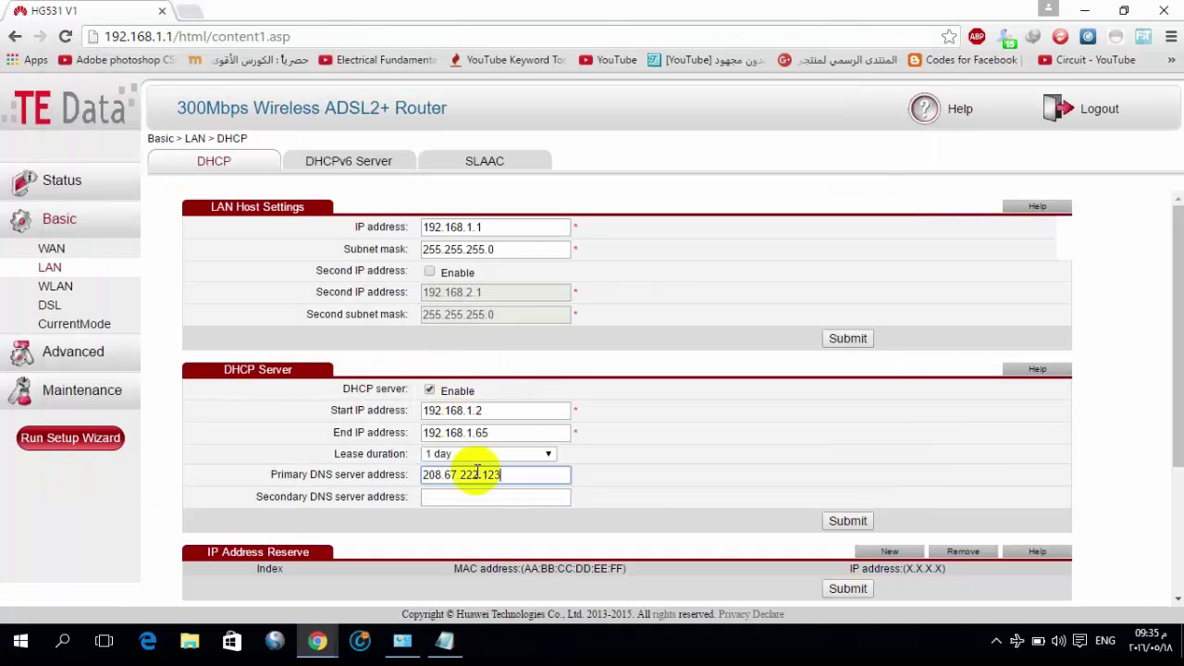
left_click(529, 497)
key("ctrl+v")
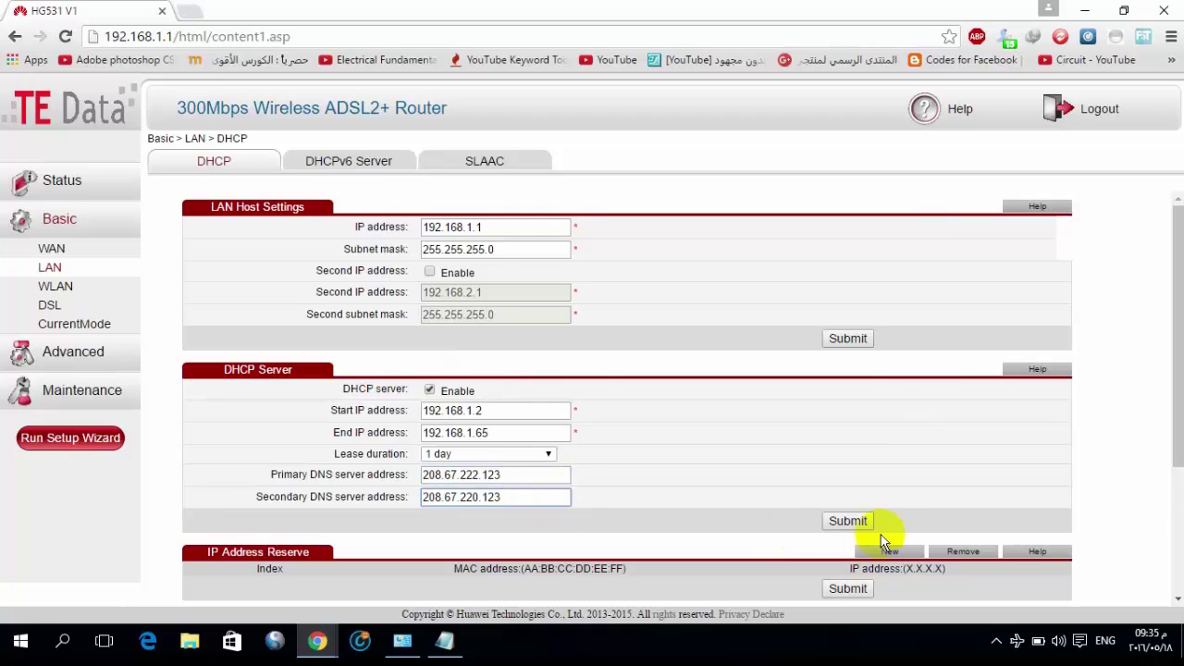
left_click(846, 522)
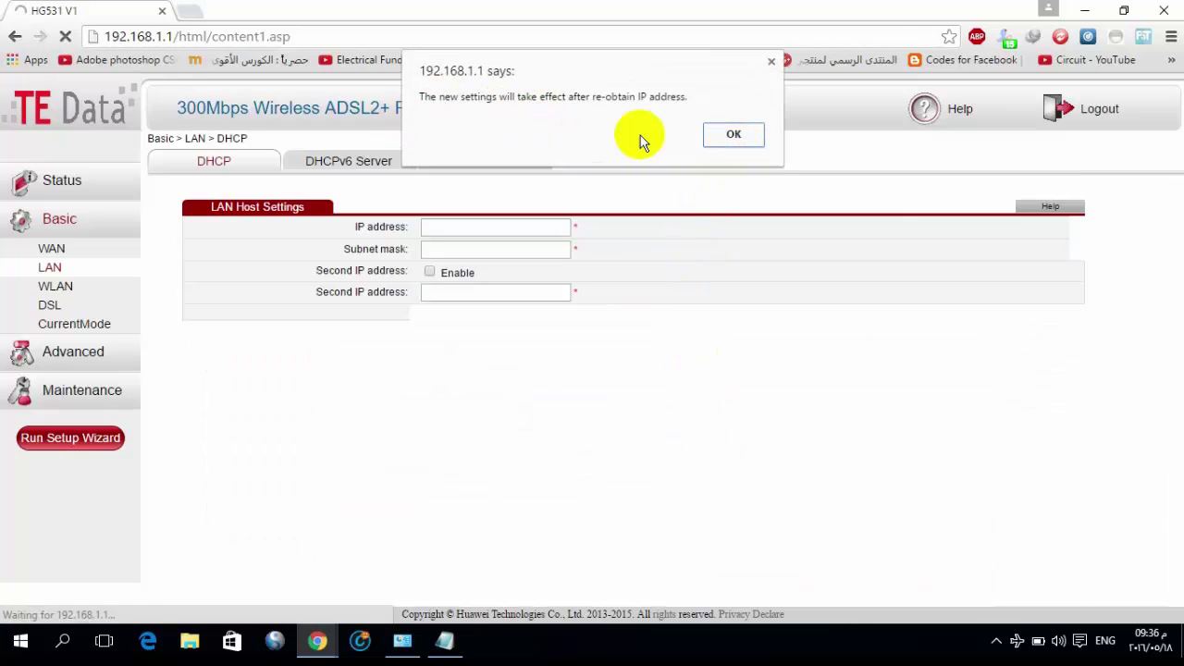
left_click(727, 137)
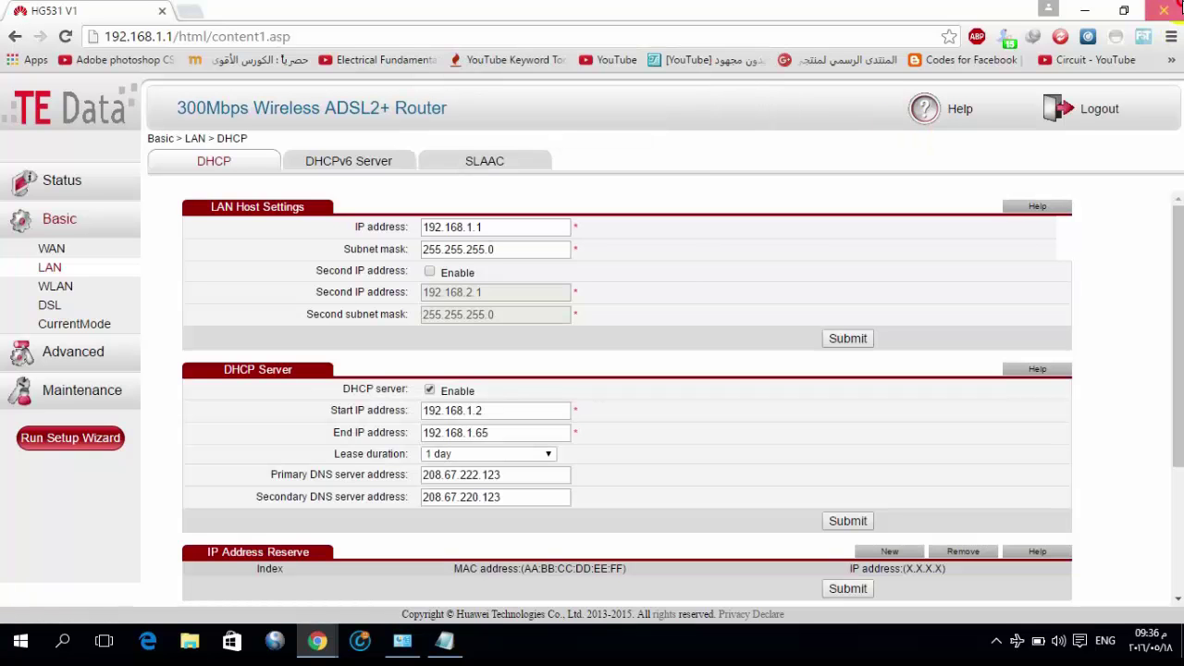
Close Chrome and the DNS notes, then toggle the TE-Data Wi-Fi off and on from Action Center
left_click(1164, 10)
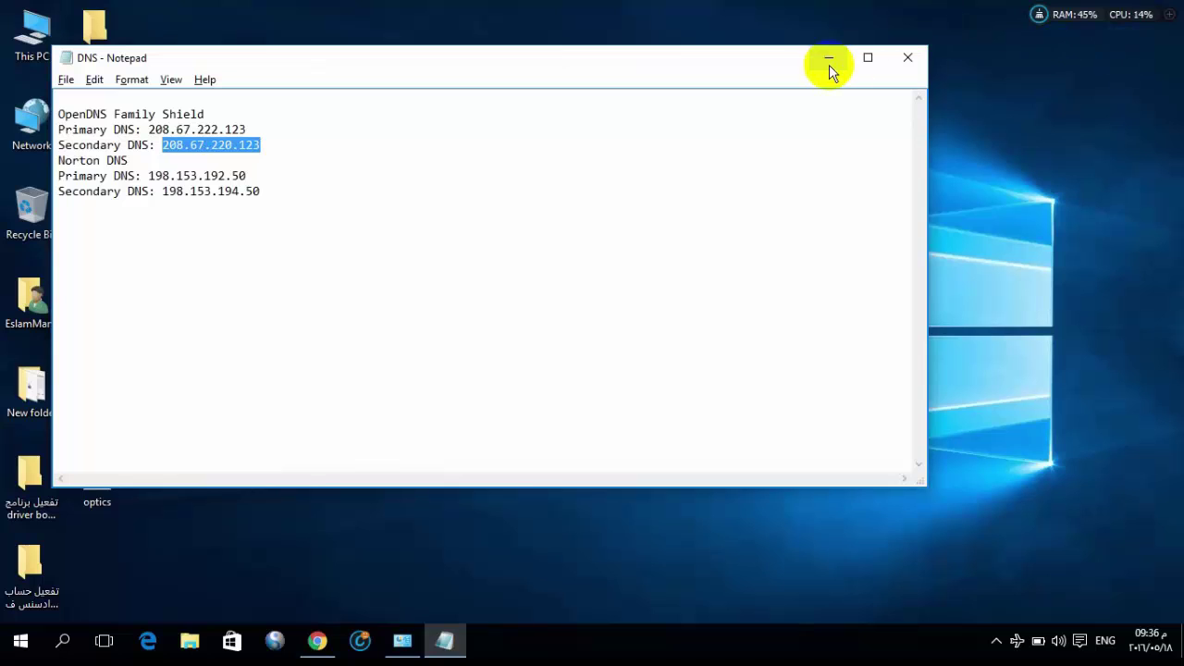
left_click(900, 63)
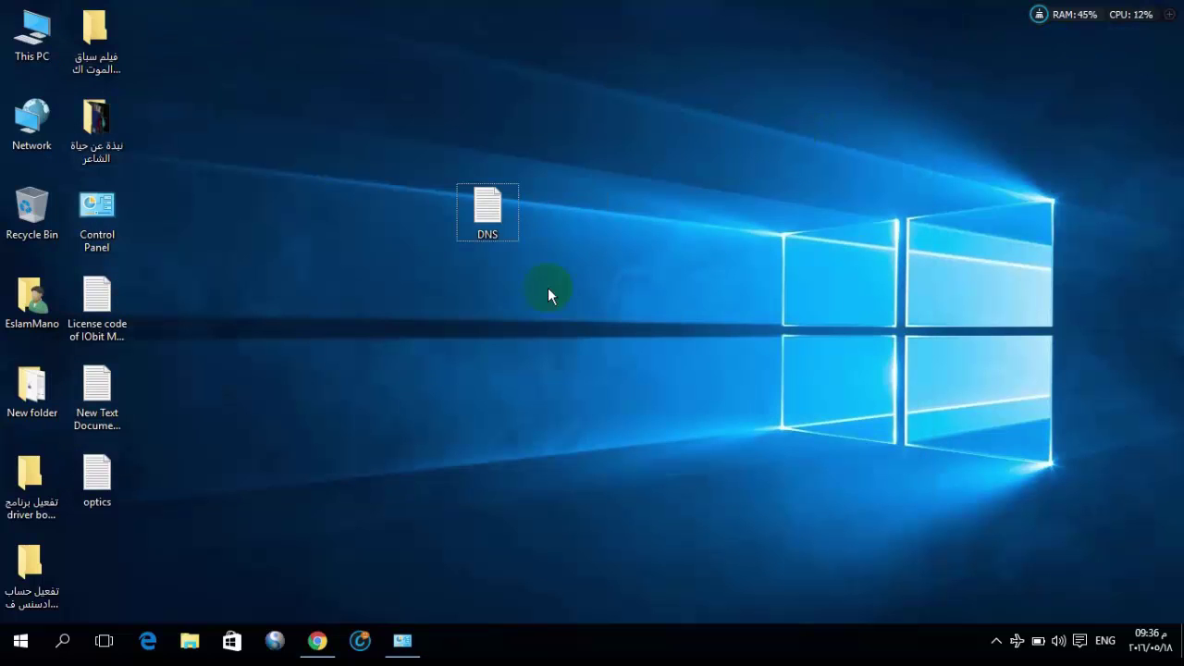
left_click(1018, 641)
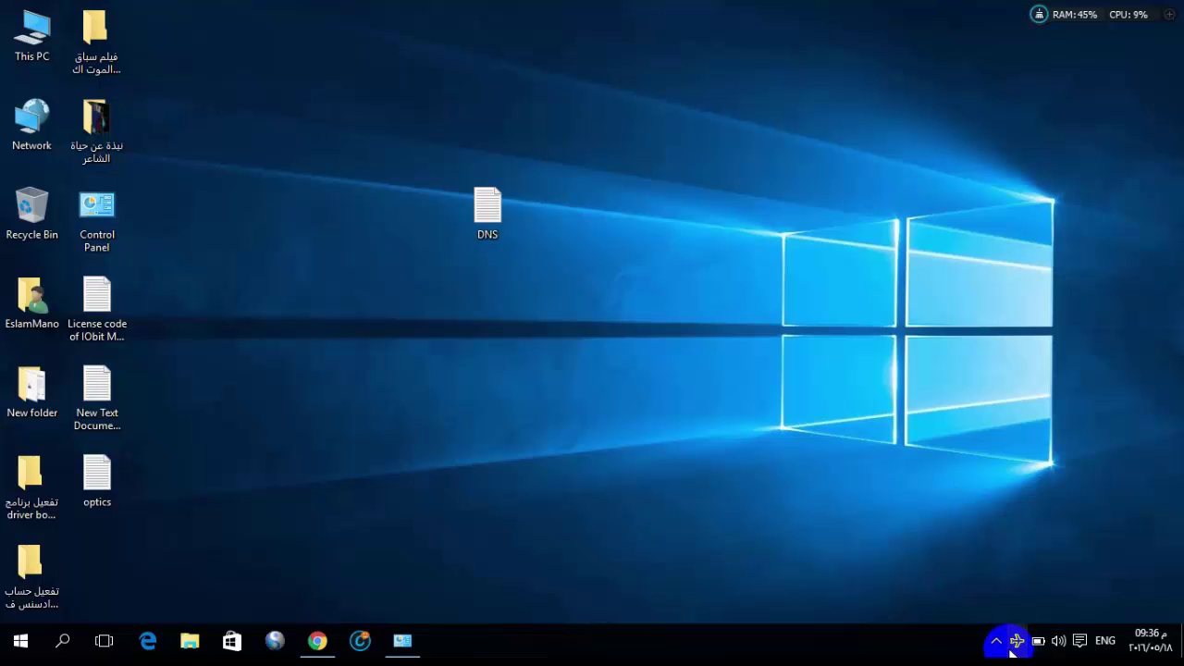
left_click(1079, 641)
left_click(1004, 544)
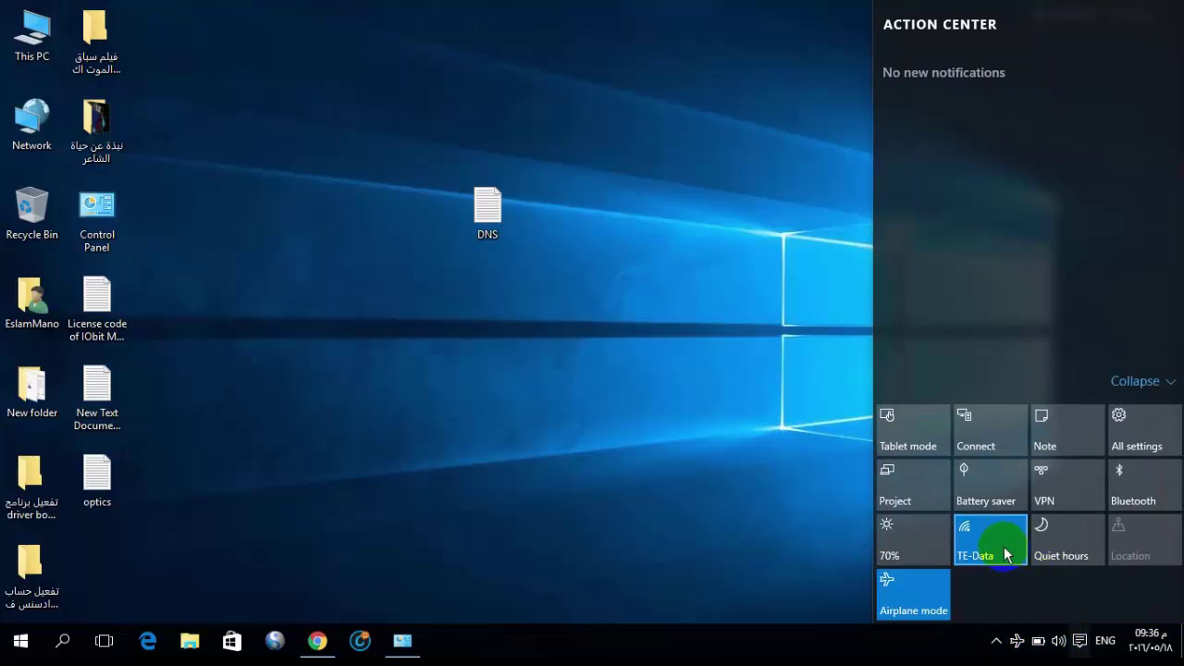
left_click(1000, 553)
left_click(634, 481)
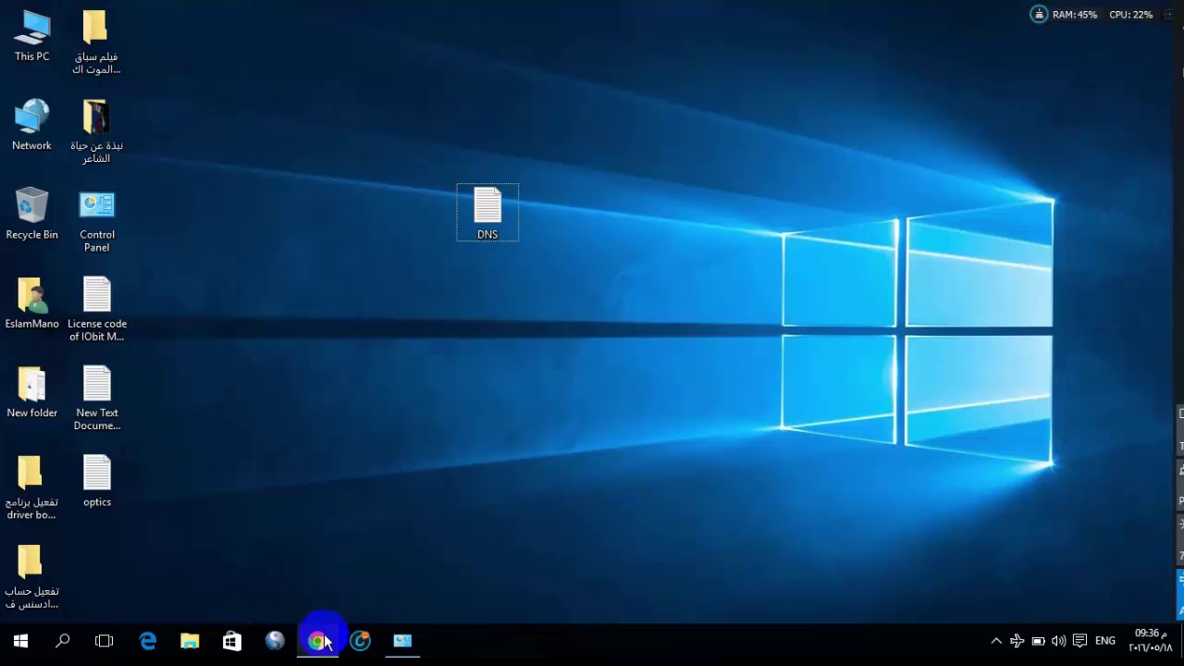
Open a new maximized Chrome window from the taskbar
right_click(329, 645)
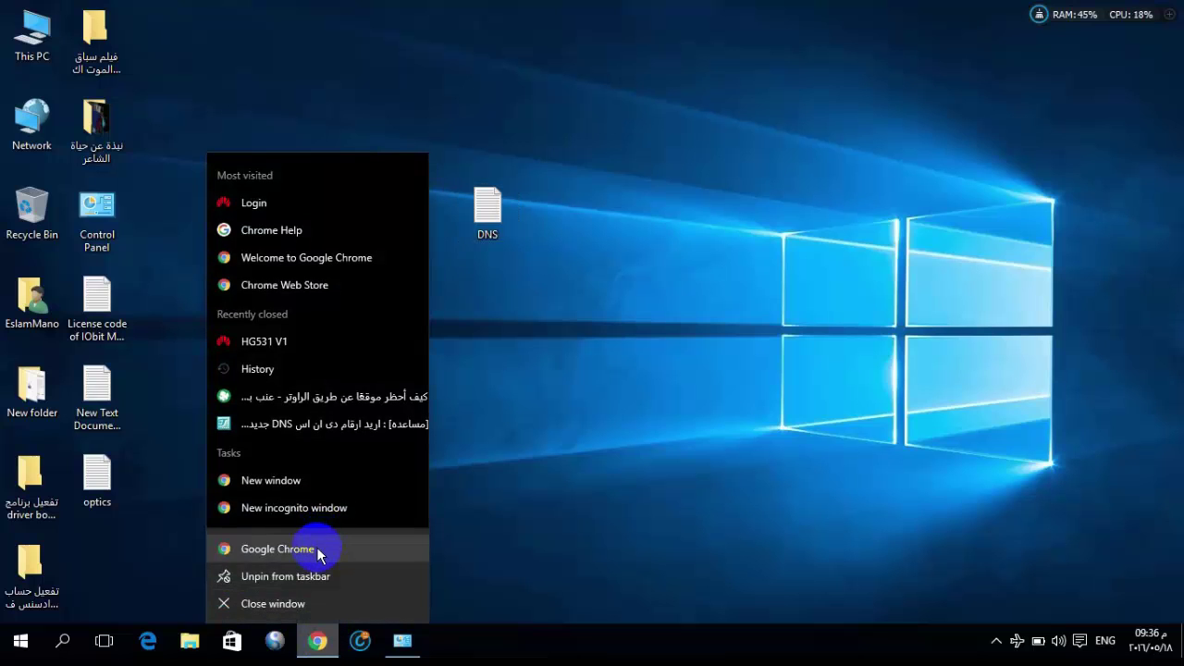
left_click(309, 484)
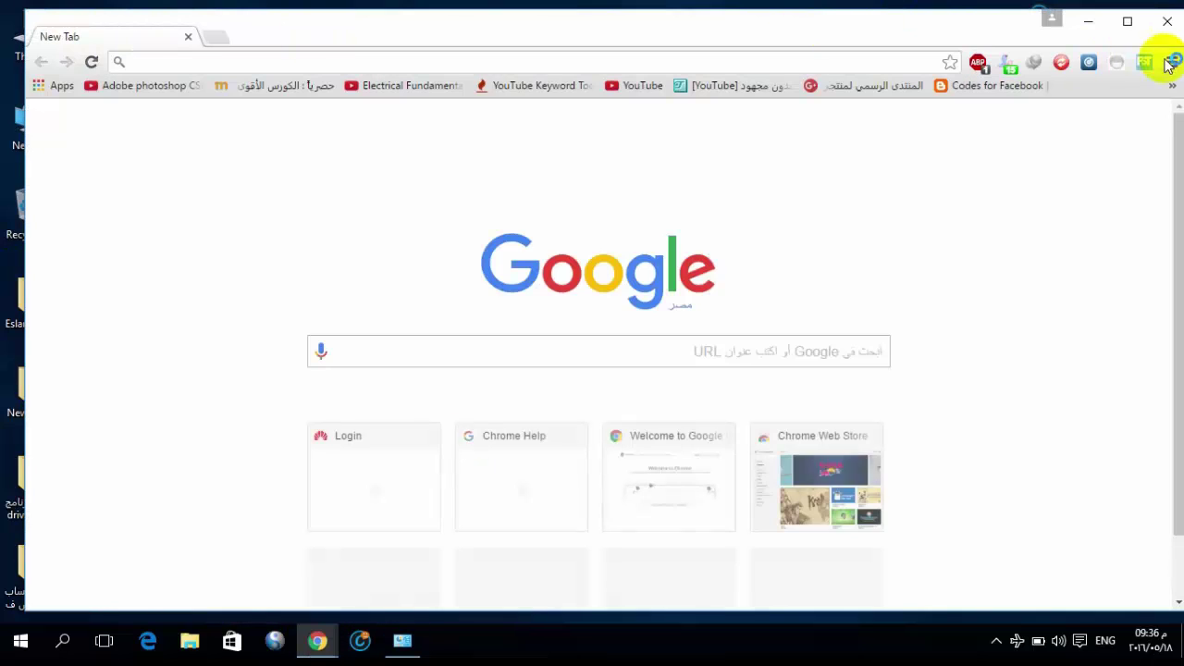
left_click(1131, 26)
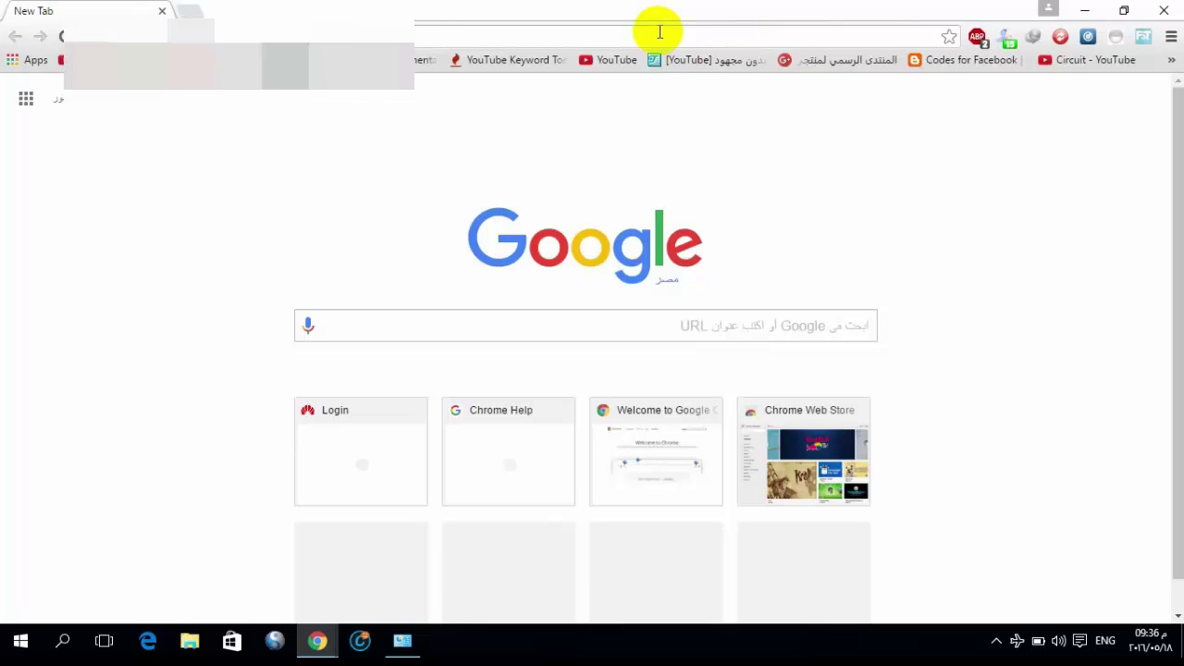
Search for 'xnxx', open a result, and confirm OpenDNS blocks it for content filtering
type("xnxx")
key("Return")
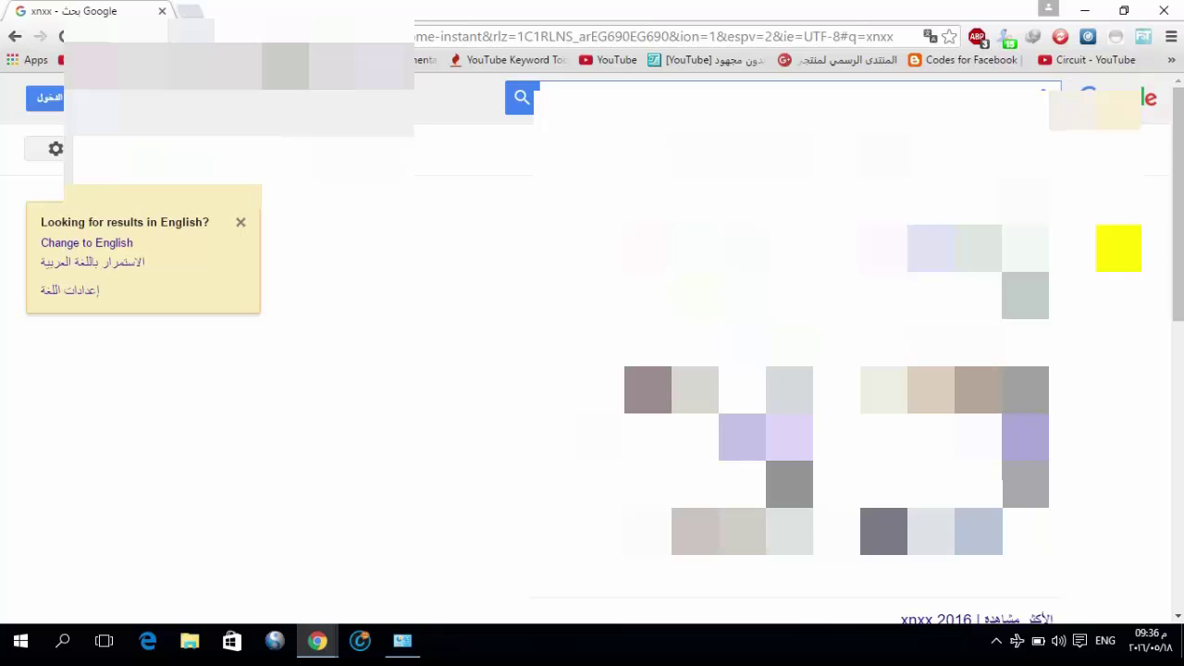
left_click(695, 484)
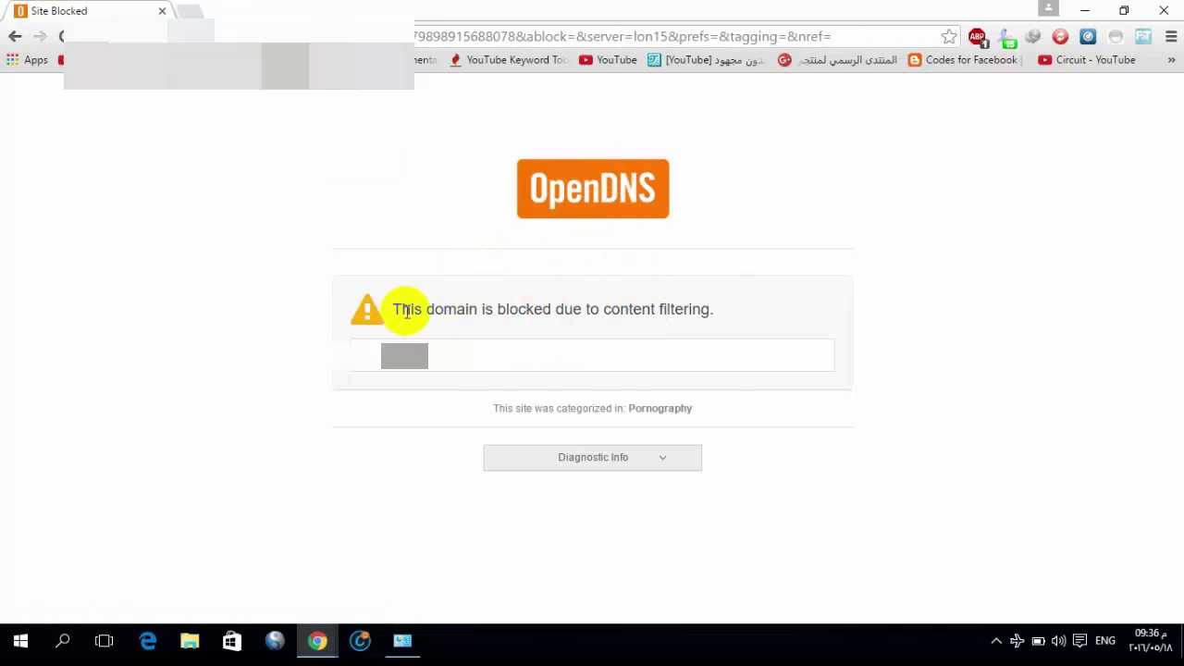
left_click_drag(401, 309, 724, 325)
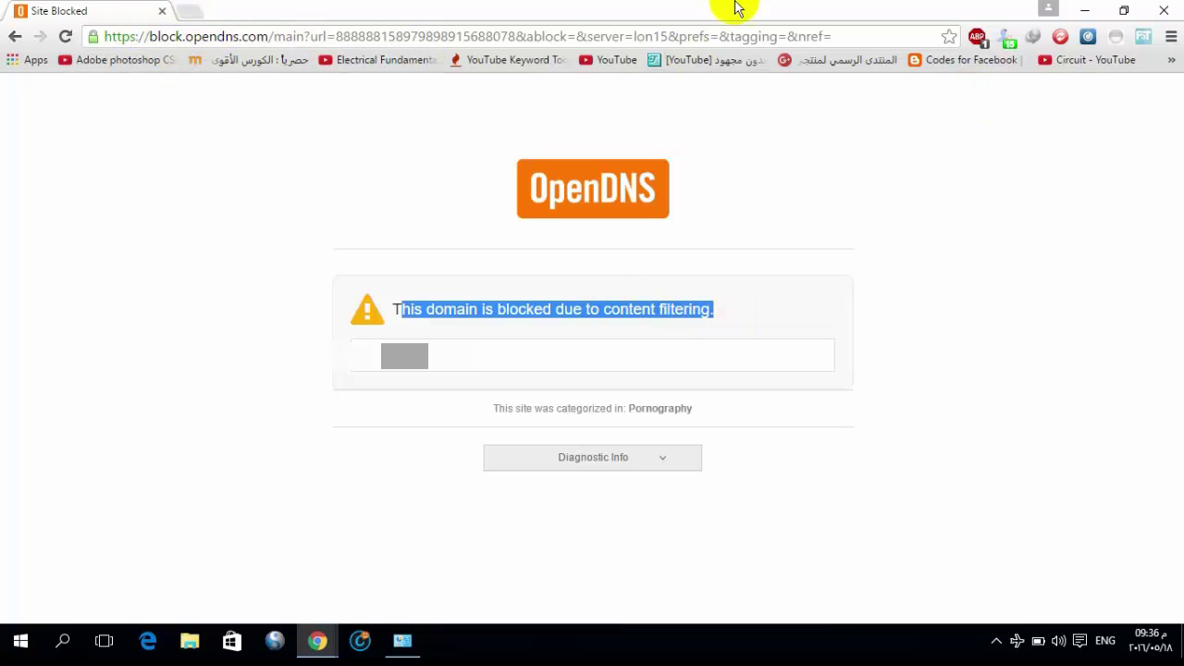
left_click(190, 11)
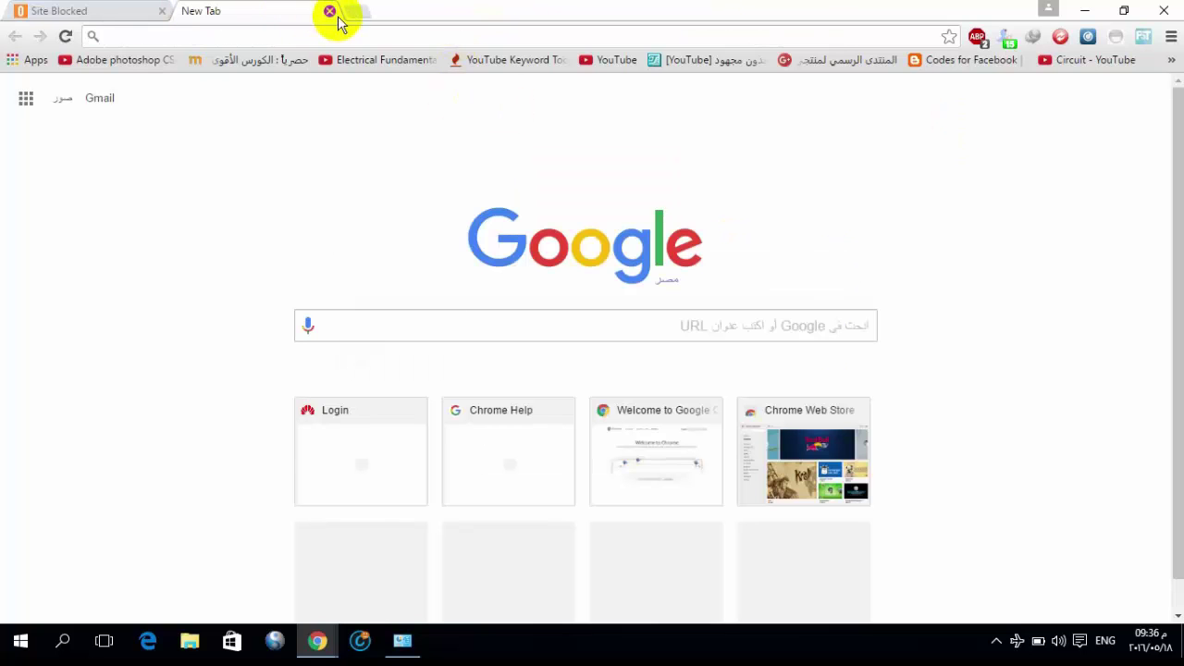
left_click(331, 12)
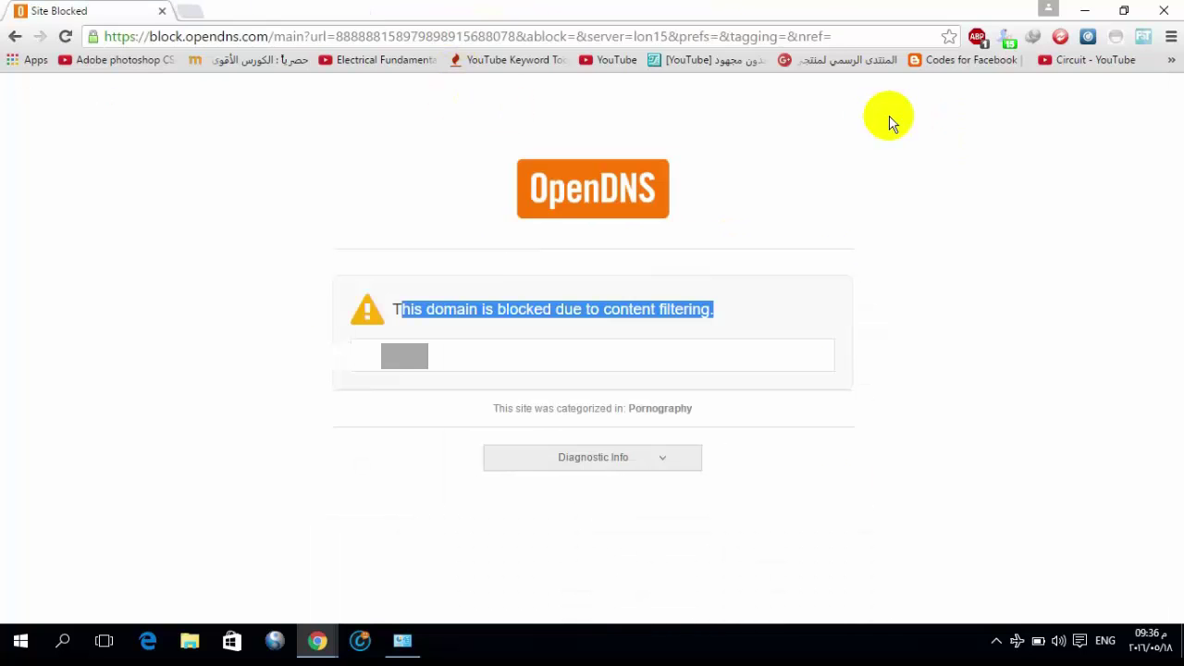
Close the Chrome window showing the OpenDNS blocked-site page and return to the desktop
left_click(1164, 11)
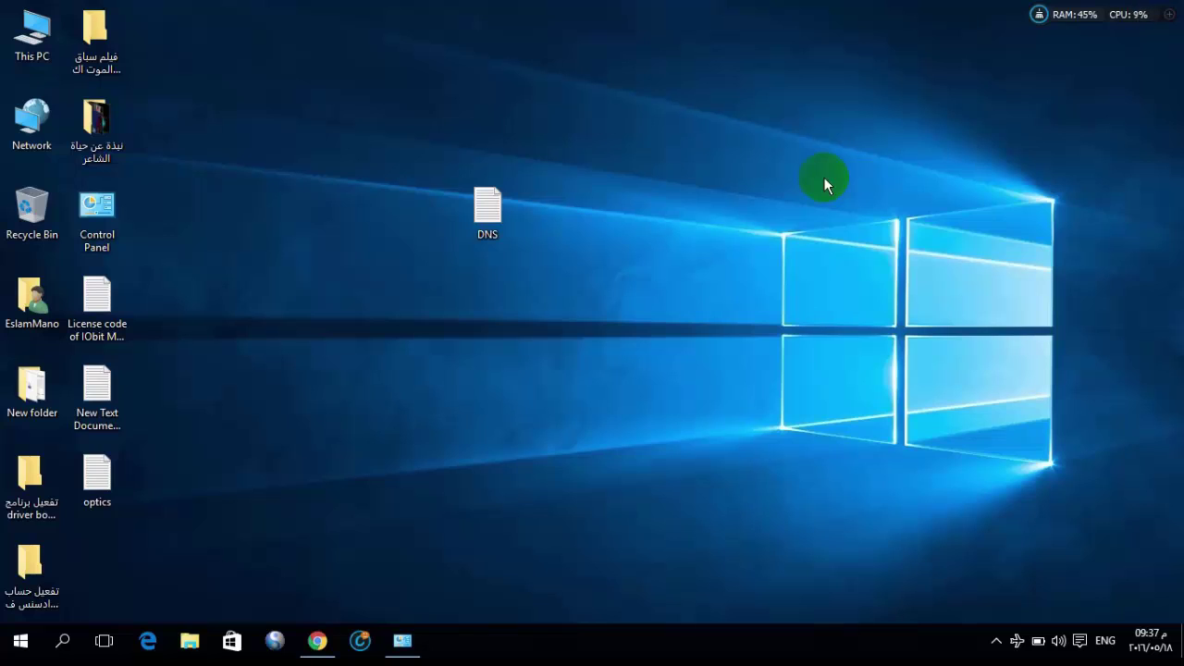
left_click(349, 545)
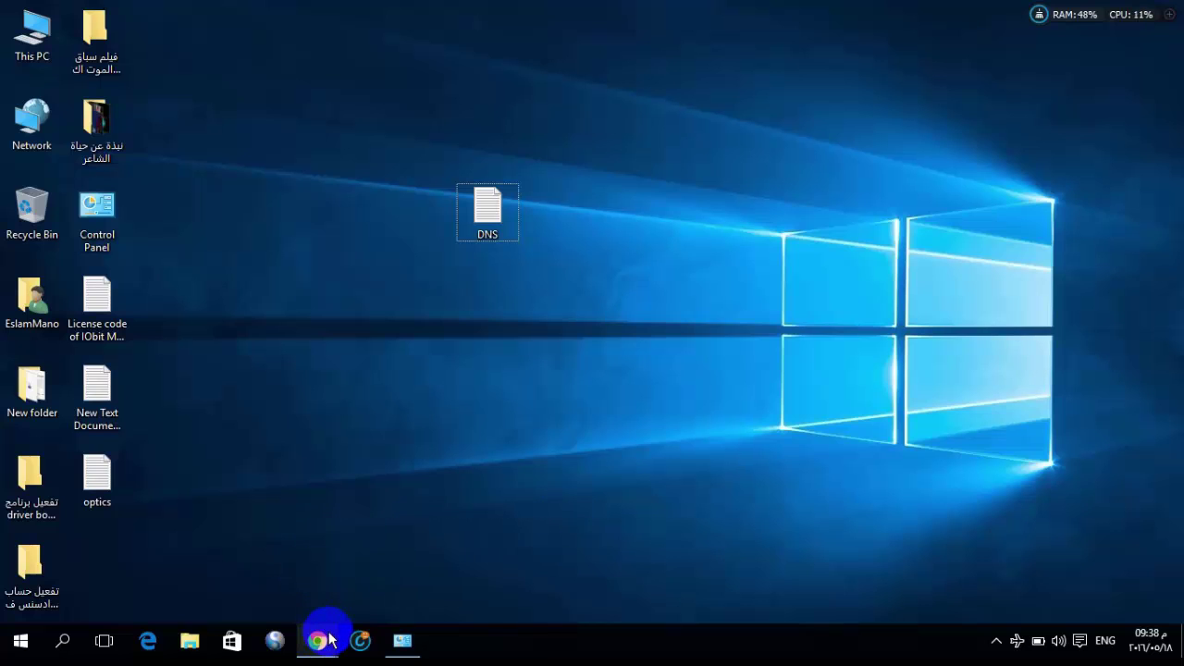
mouse_move(319, 638)
left_click(416, 585)
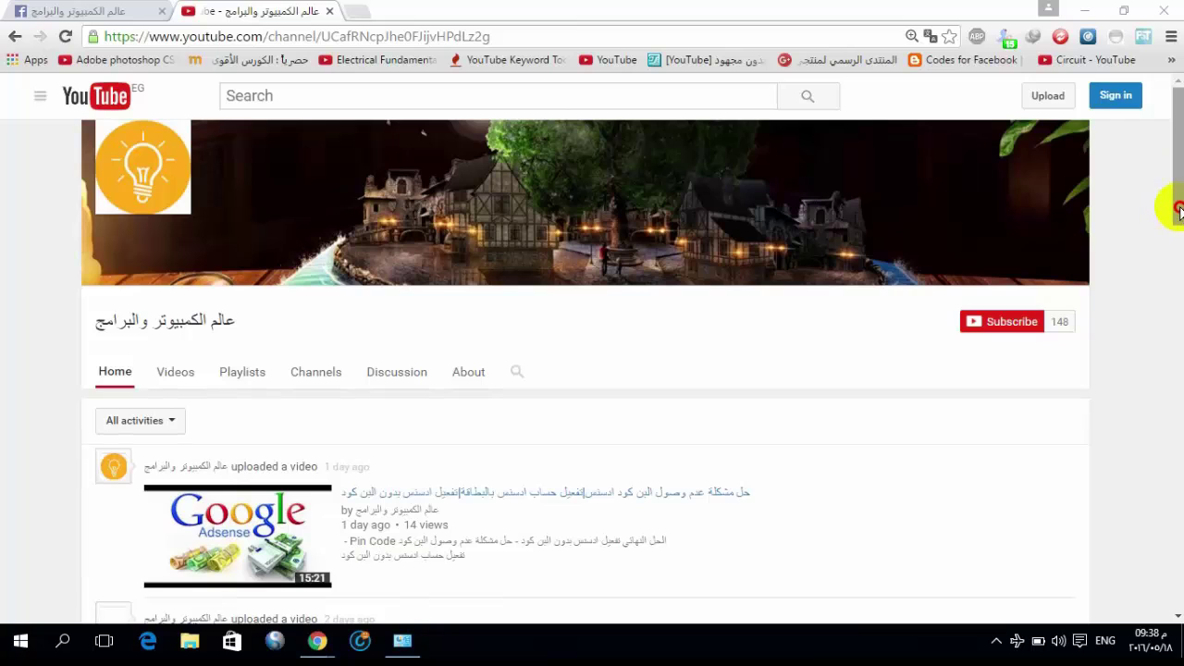
scroll(1177, 215, "down", 1)
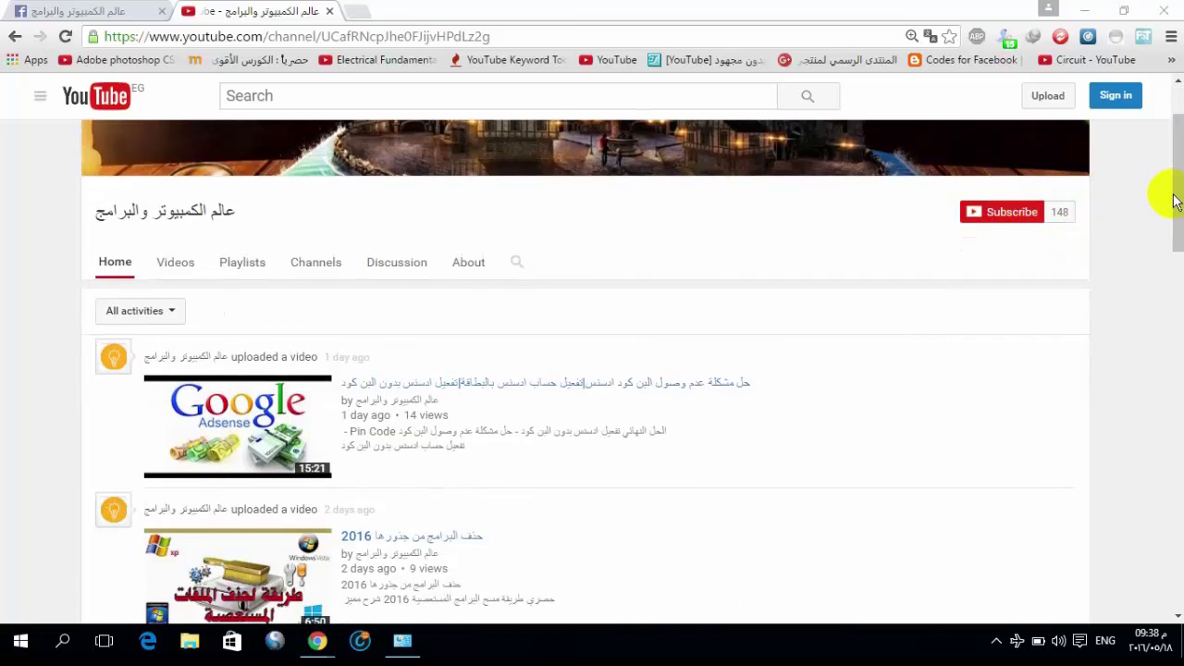
left_click_drag(1176, 194, 1175, 413)
left_click(54, 8)
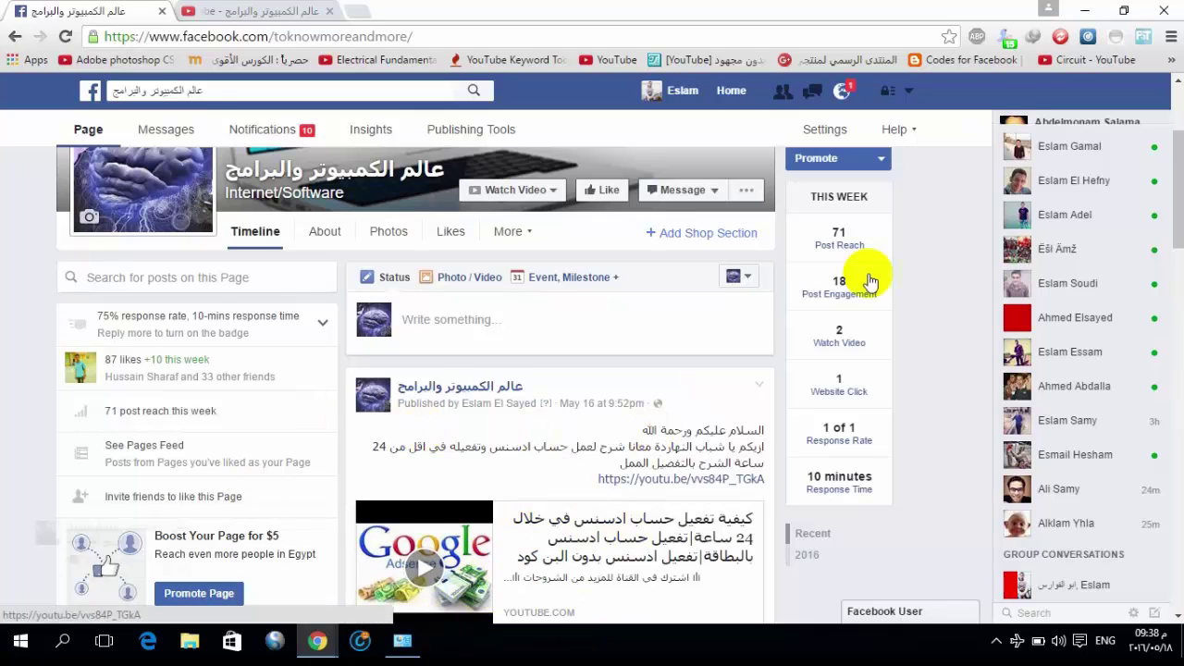
left_click(1083, 10)
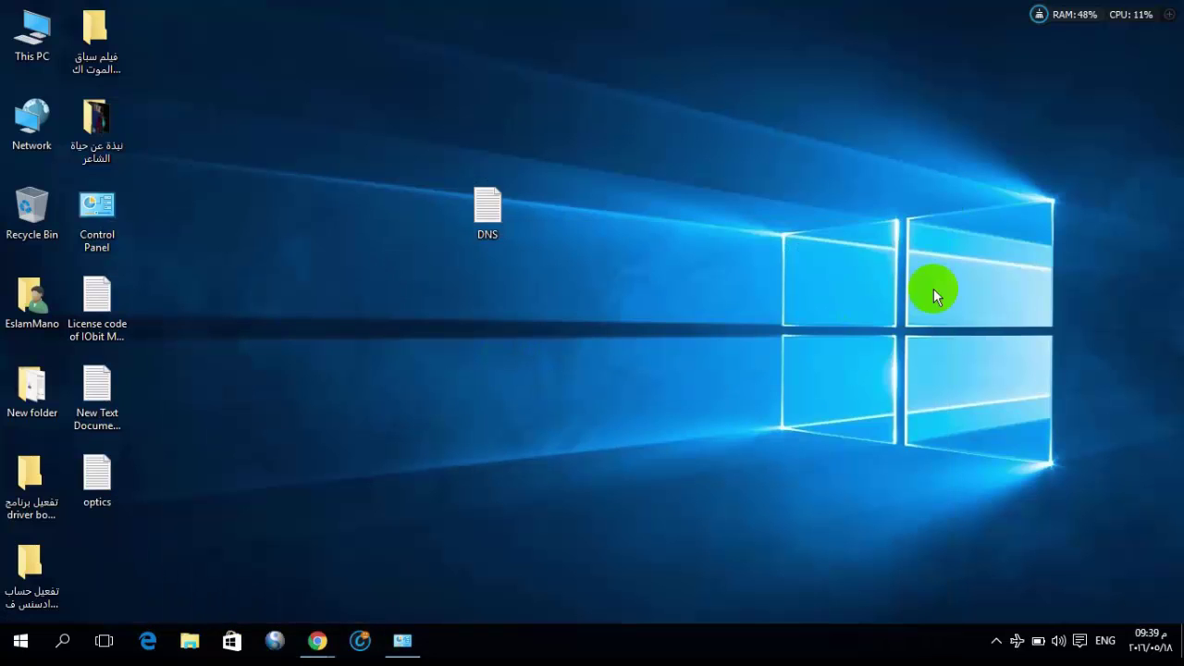